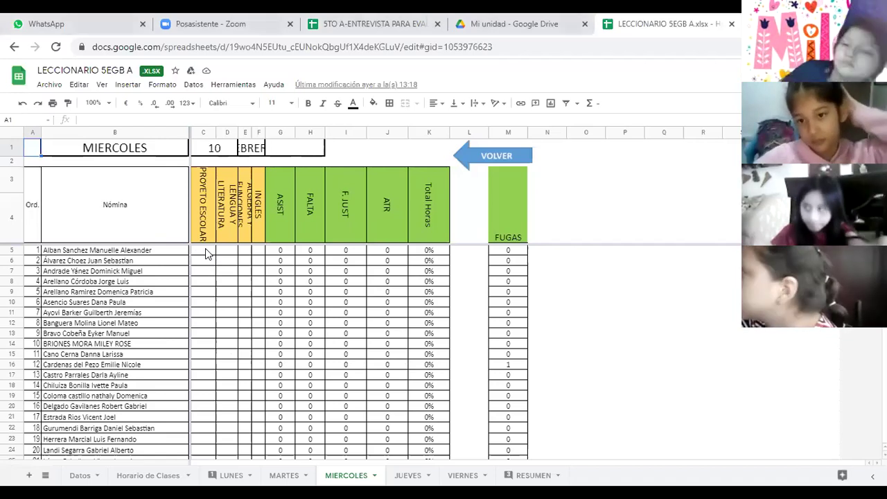
Step: Select cell C5, the first student's PROYECTO ESCOLAR attendance cell in the MIERCOLES sheet
left_click(205, 252)
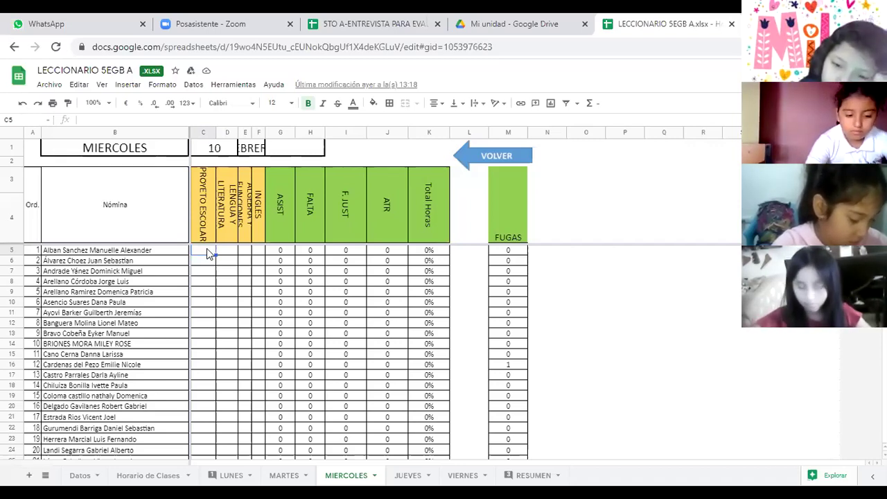
Step: Mark student 1 absent with F in C5 and students 2–5 present with A in C6–C9
type("F")
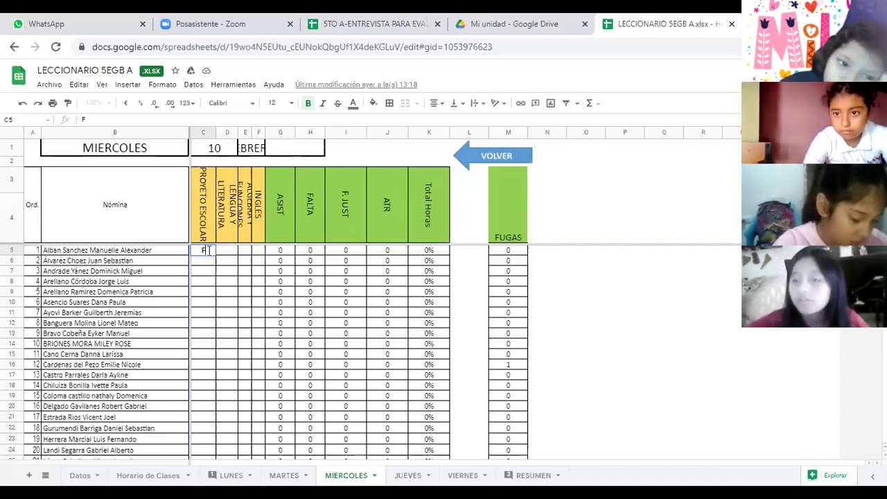
left_click(205, 263)
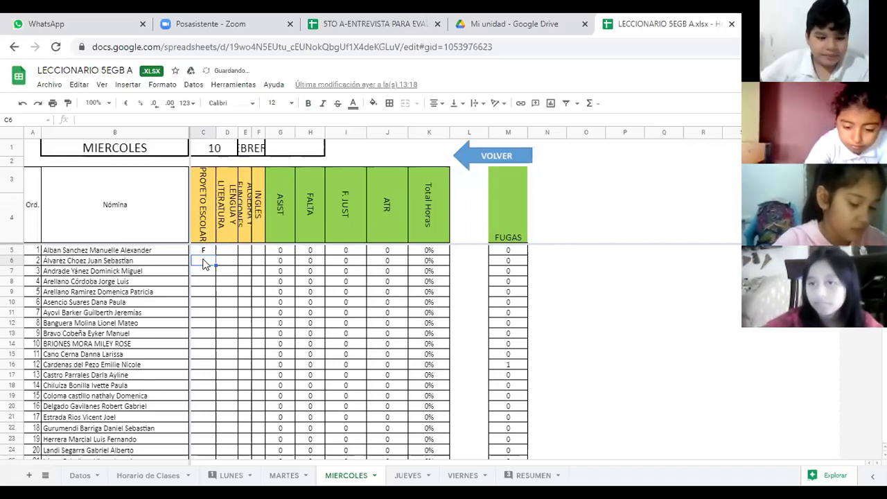
type("A")
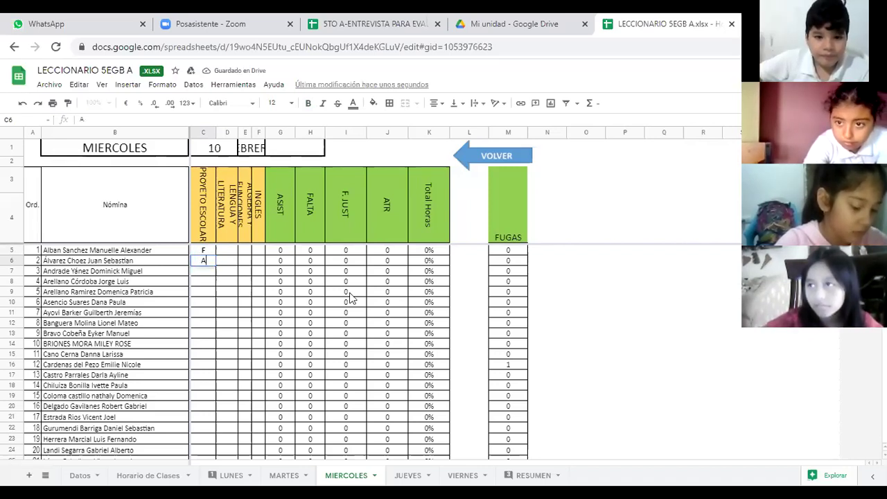
key("Return")
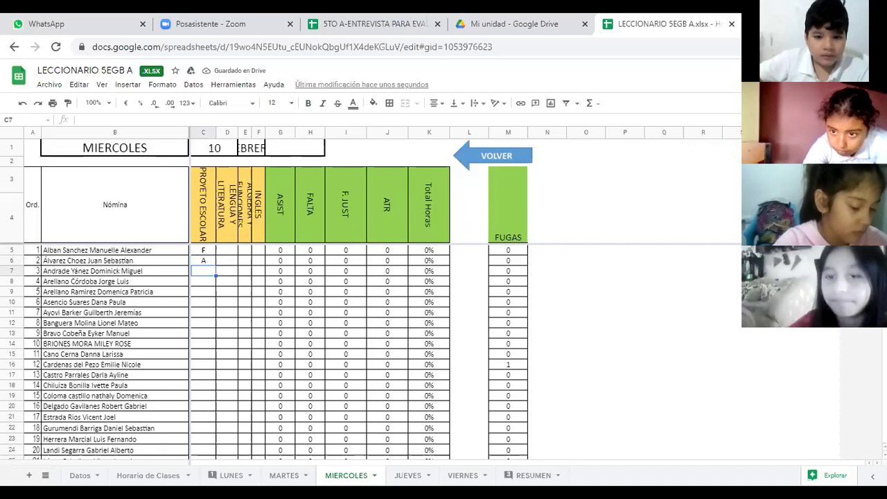
type("A")
key("Return")
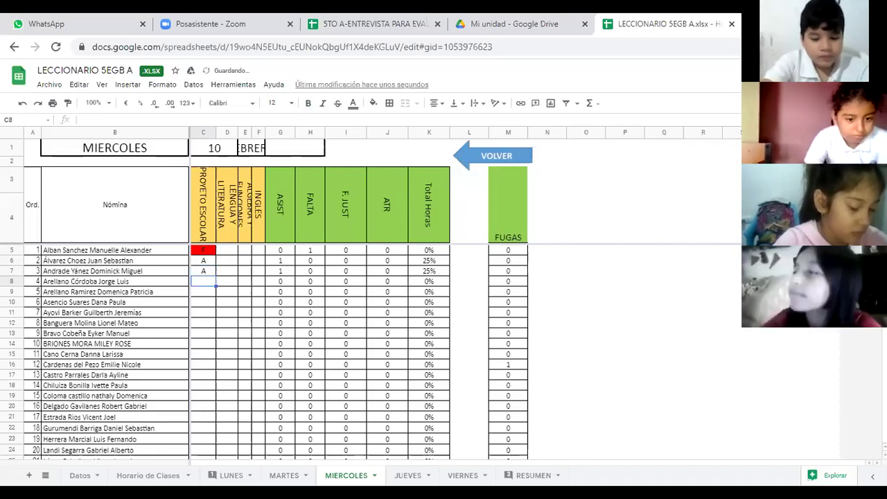
type("A")
key("Return")
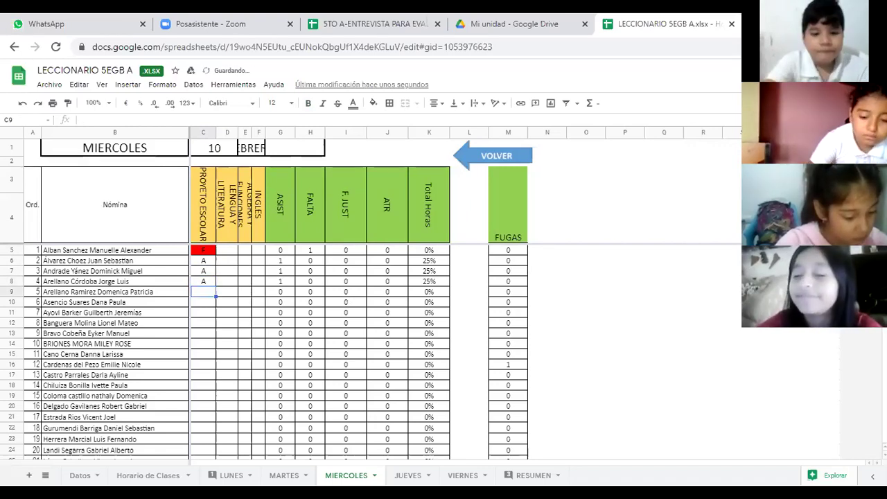
type("A")
key("Return")
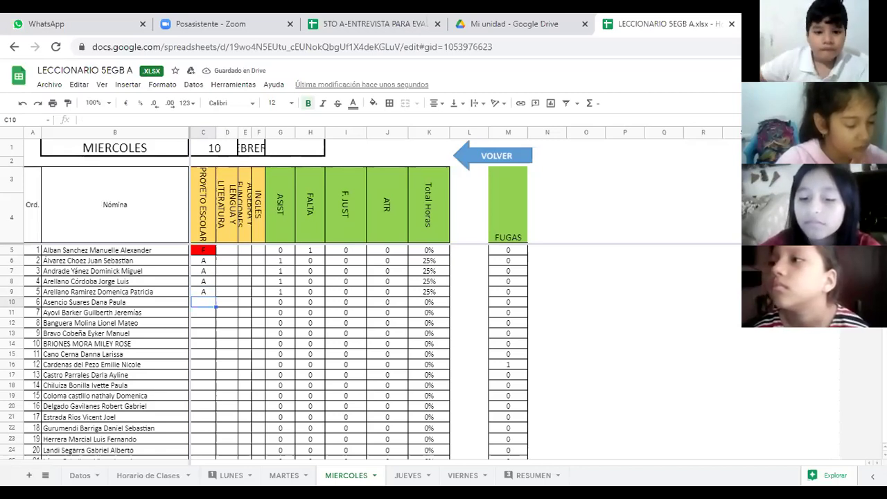
Step: Mark students 6–10 present with A in cells C10 through C14
type("A")
key("Return")
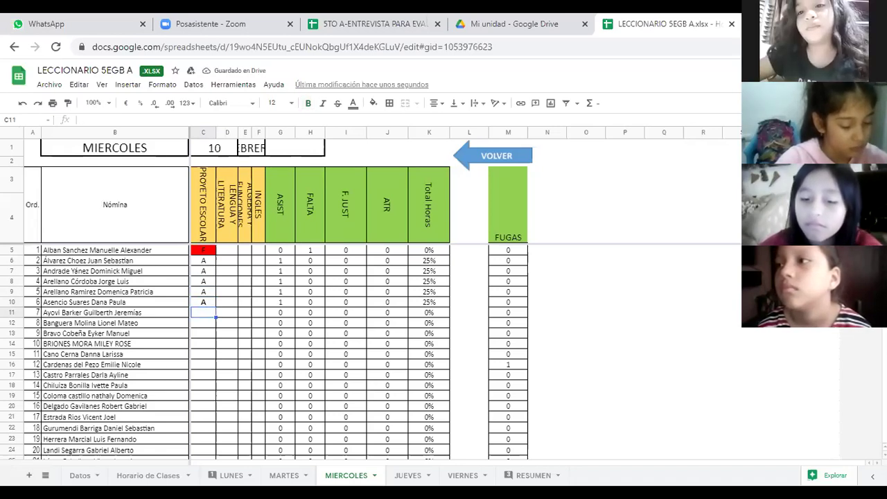
type("A")
key("Return")
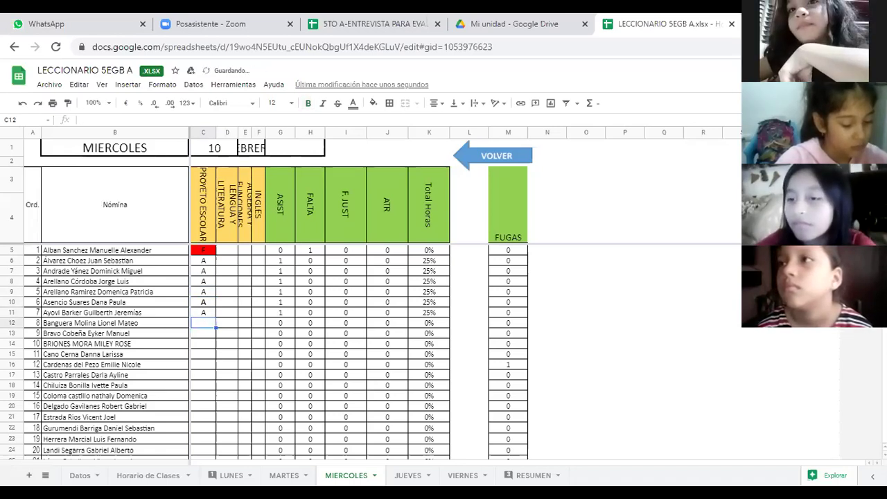
type("A")
key("Return")
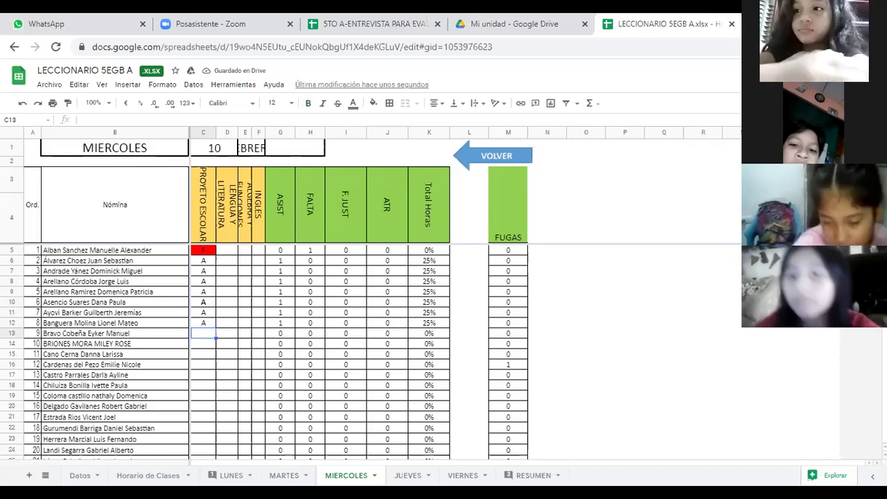
type("A")
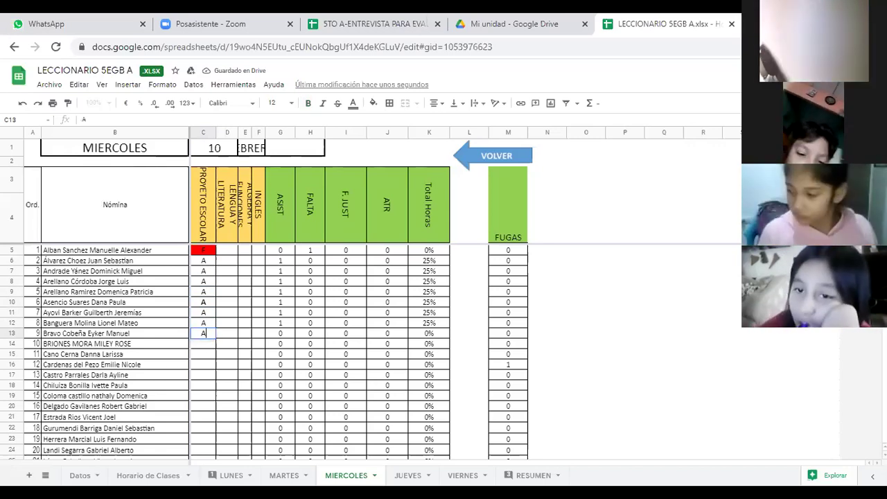
key("Return")
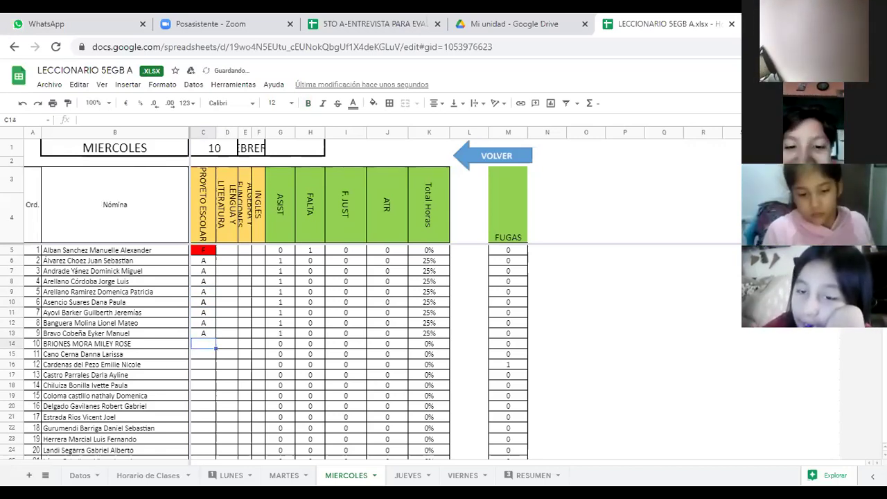
type("A")
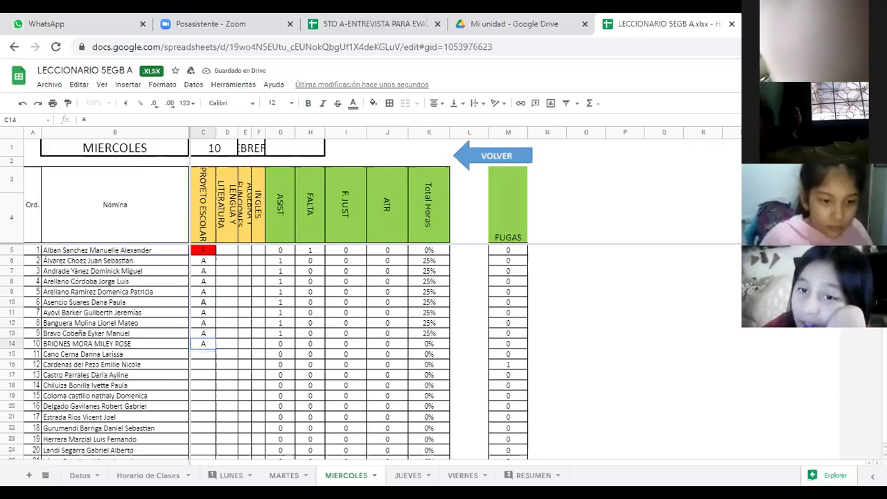
key("Return")
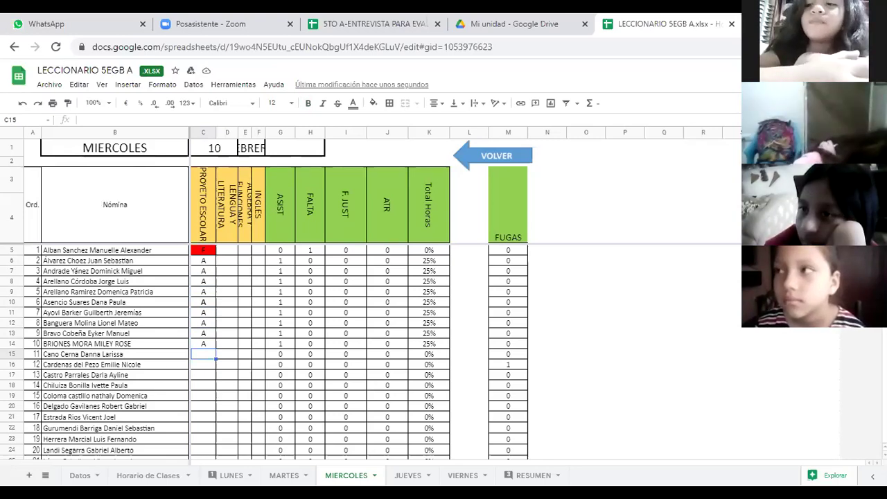
Step: Mark student 11 present, student 12 absent with F, and students 13–15 present with A
type("A")
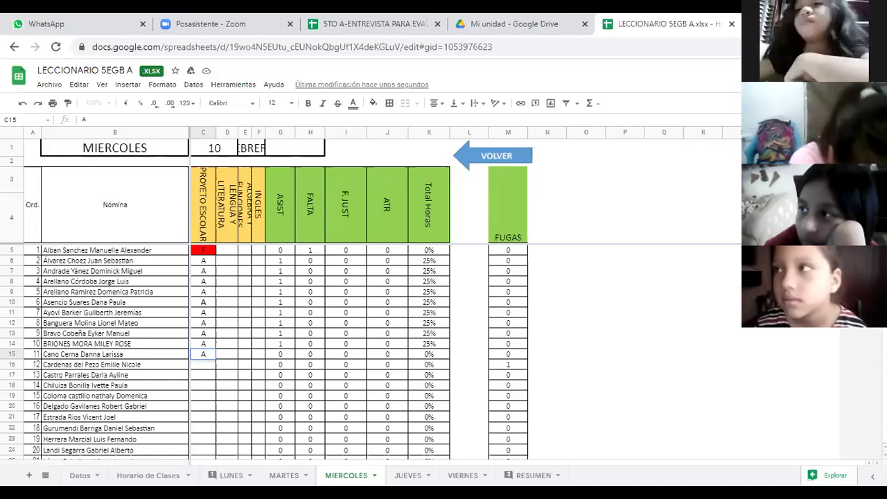
key("Return")
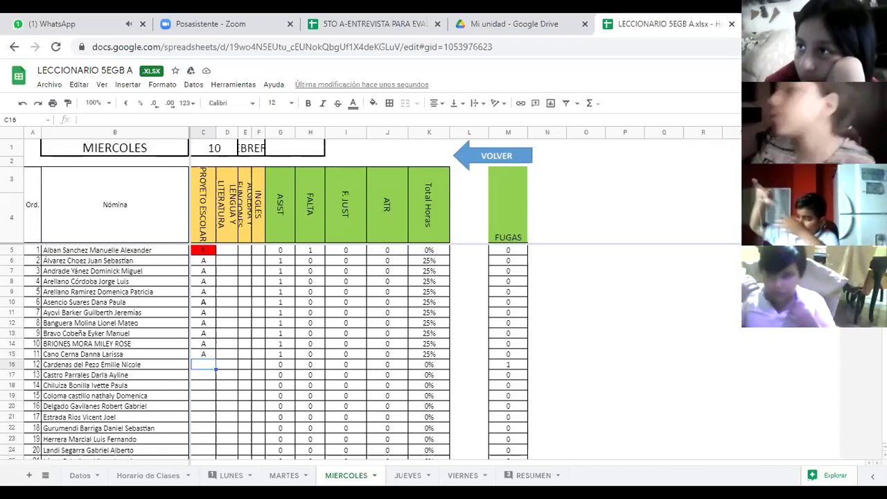
type("F")
key("Return")
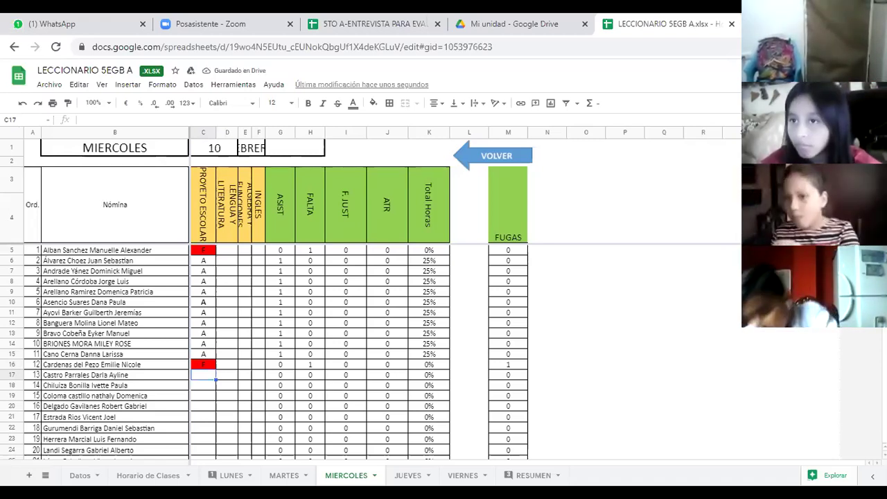
type("A")
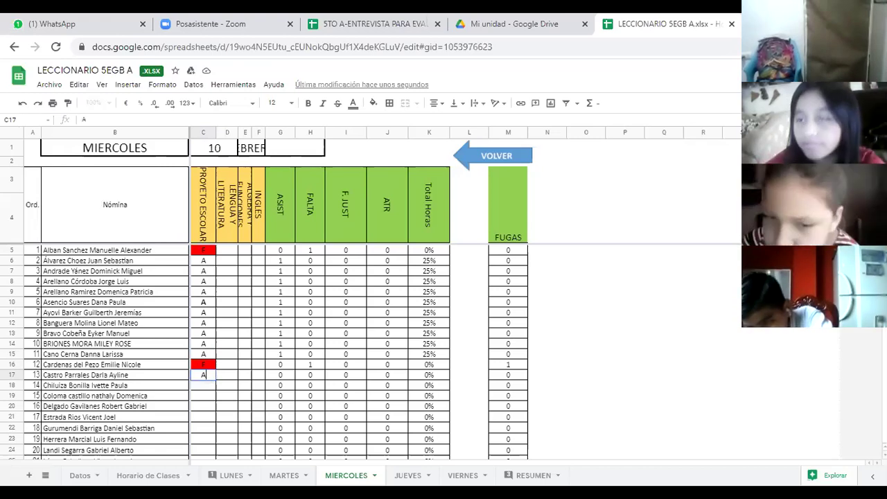
key("Return")
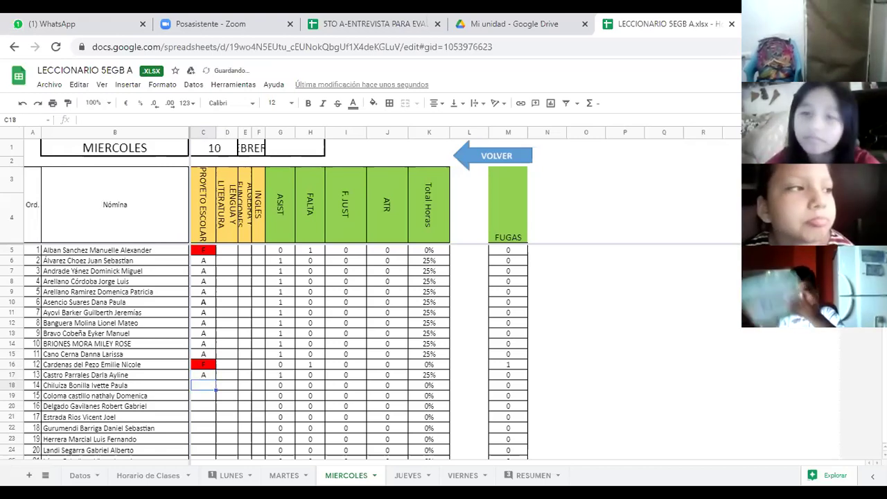
type("A")
key("Return")
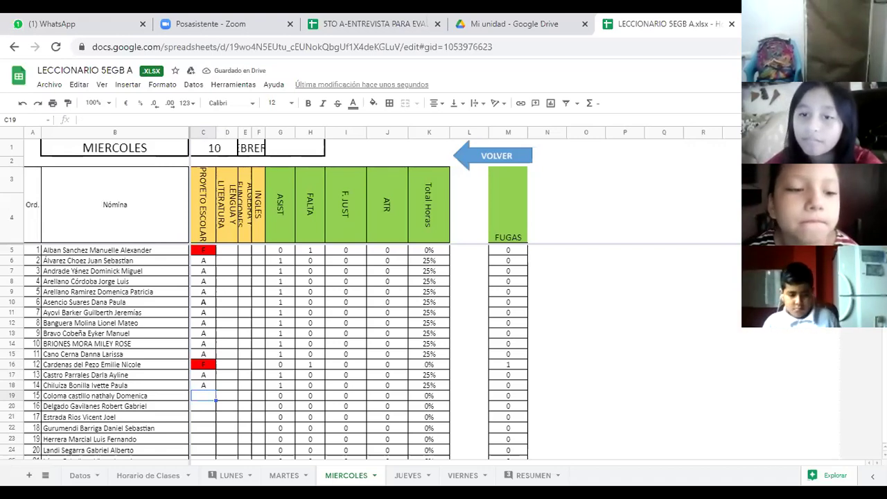
type("A")
key("Return")
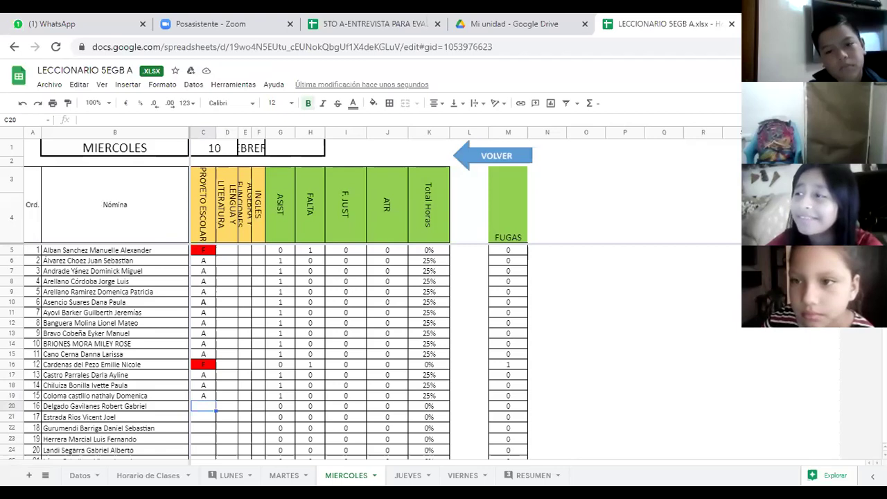
Step: Mark students 16–19 present with A in cells C20 through C23
type("A")
key("Return")
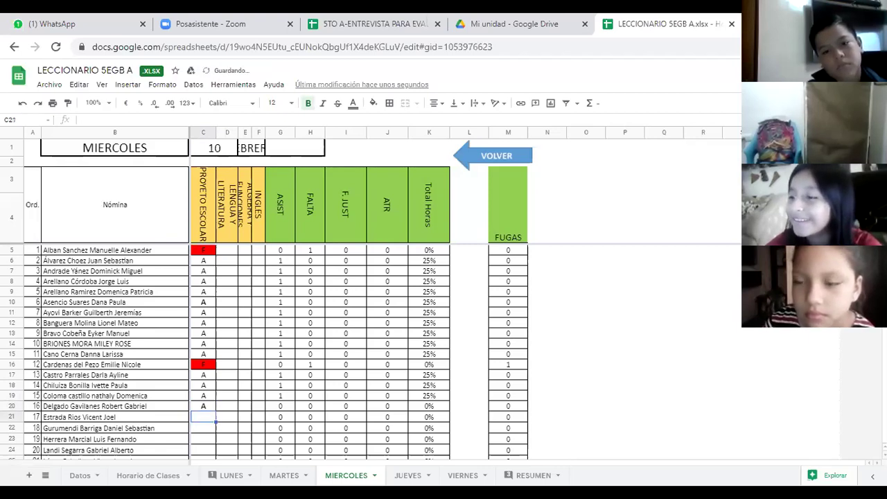
type("A")
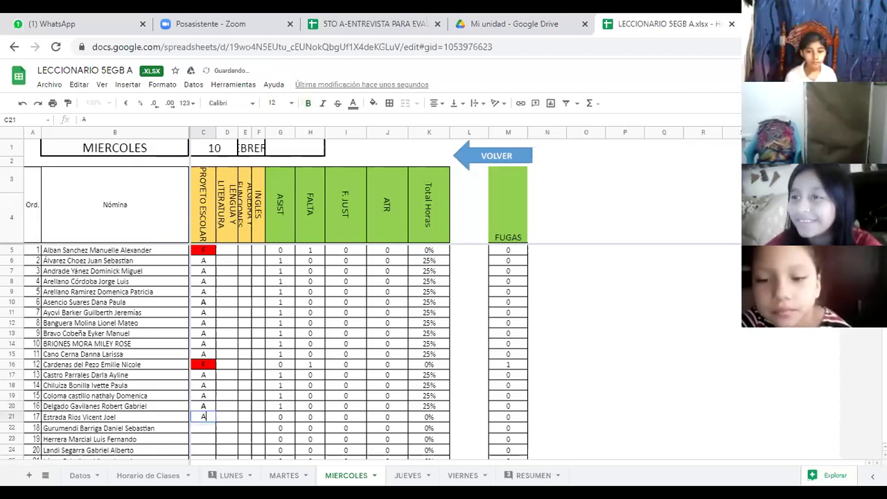
key("Return")
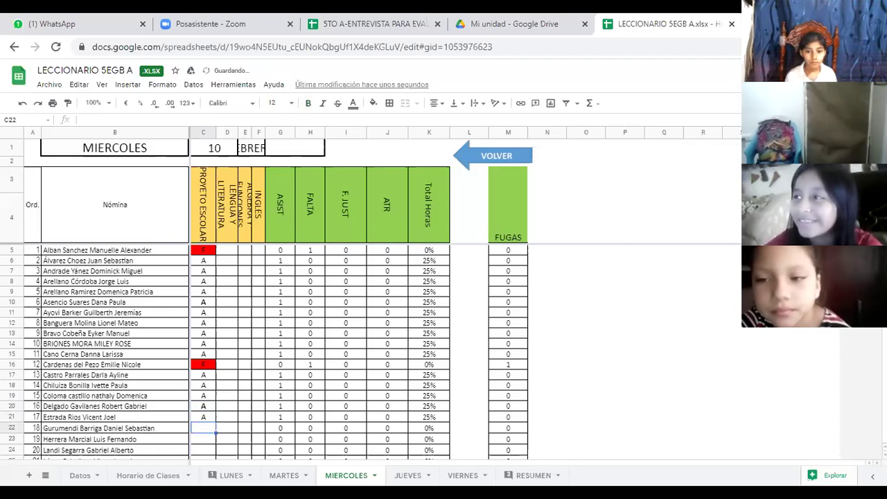
type("A")
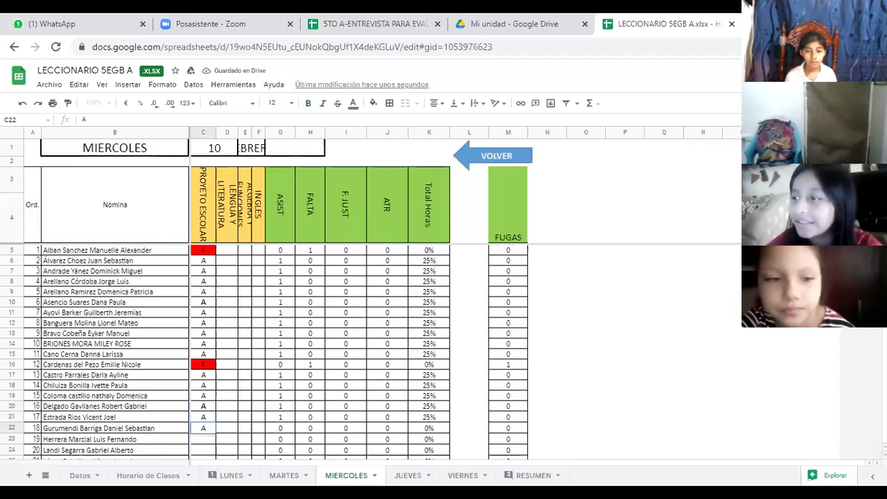
key("Return")
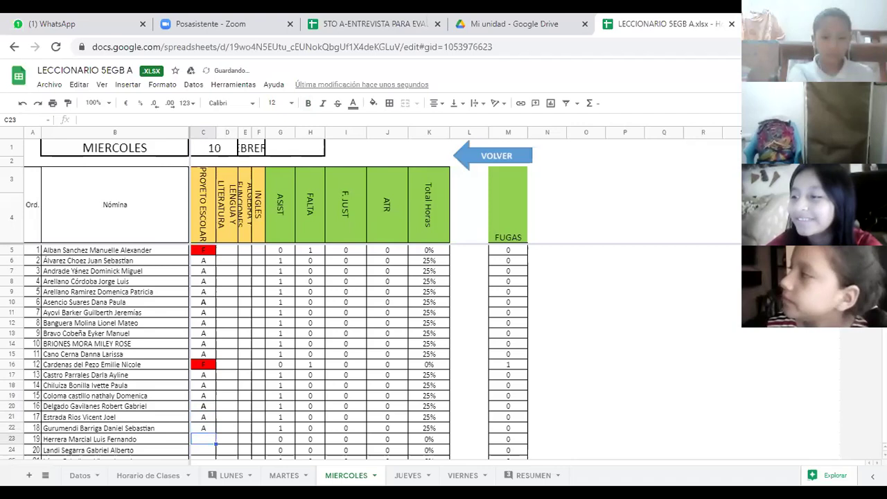
type("A")
key("Return")
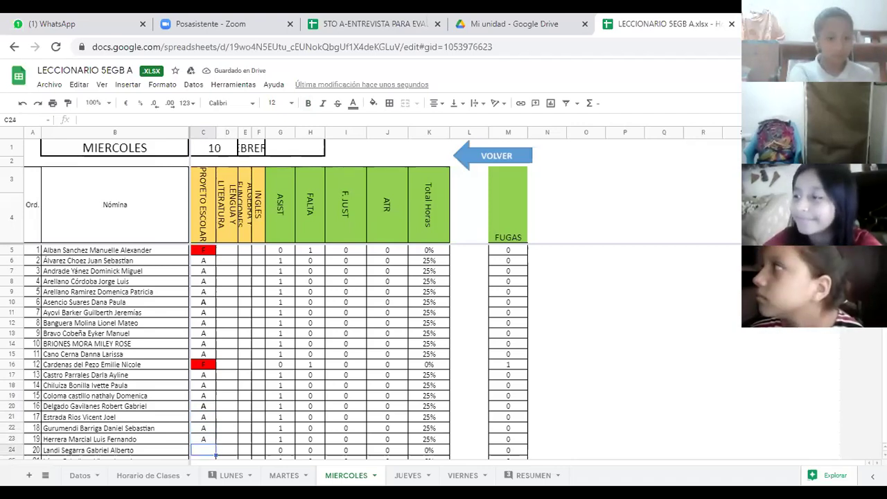
Step: Mark the students in rows 24–27 present with A
scroll(601, 374, "down", 5)
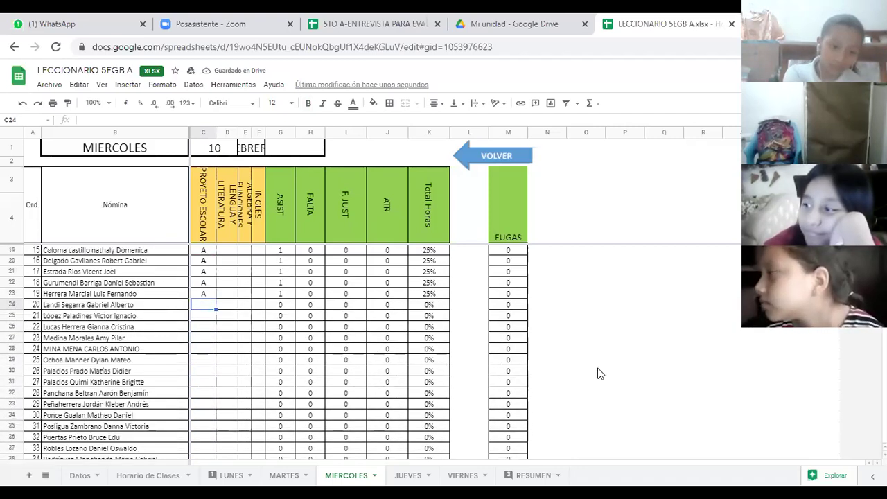
scroll(598, 370, "down", 1)
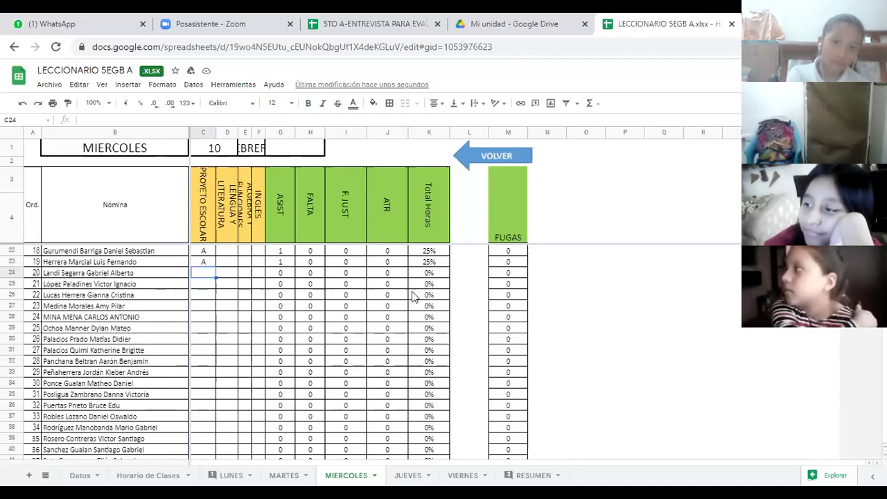
type("A")
key("Return")
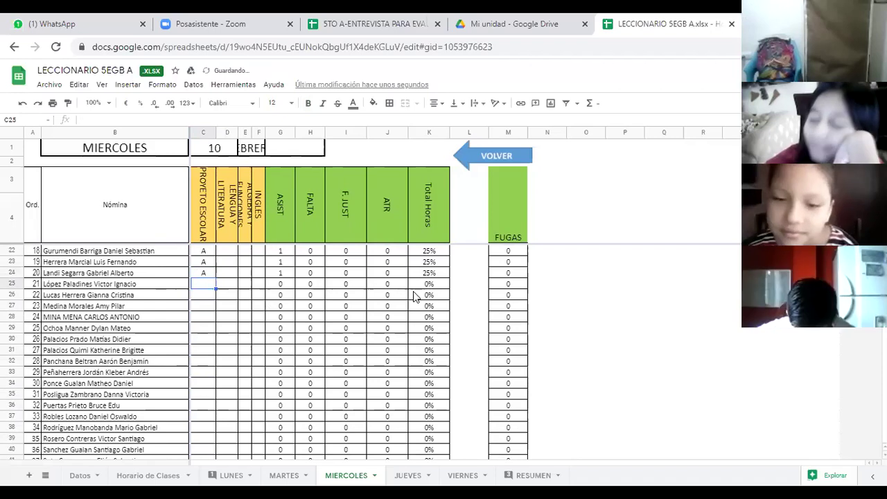
type("A")
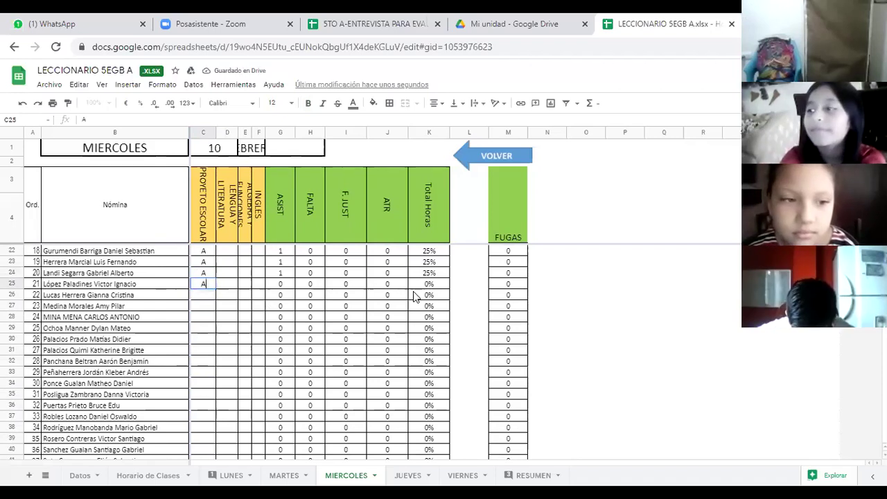
key("Return")
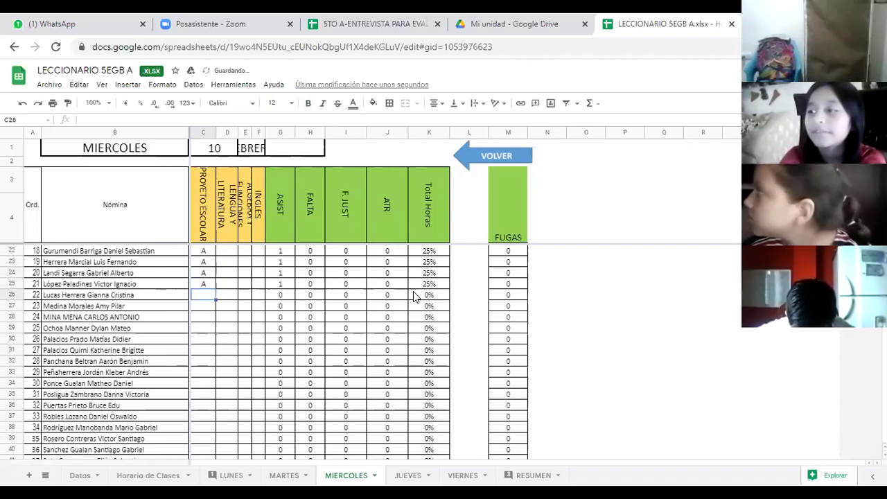
type("A")
key("Return")
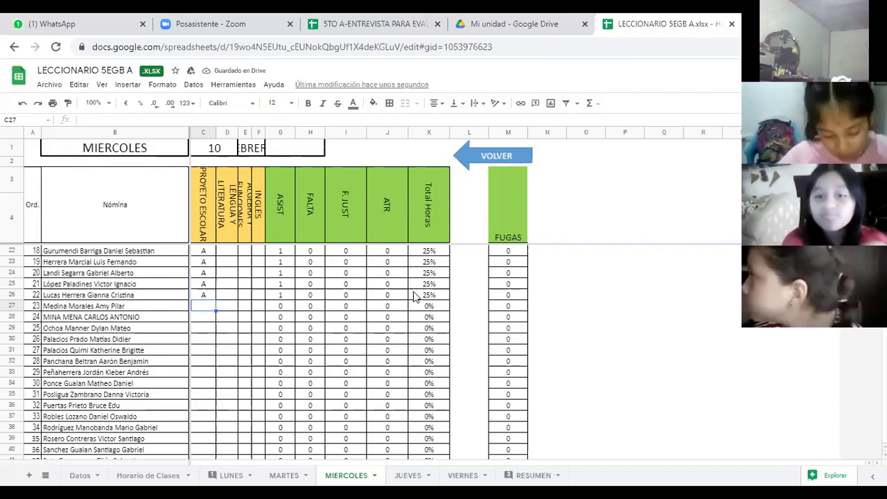
type("A")
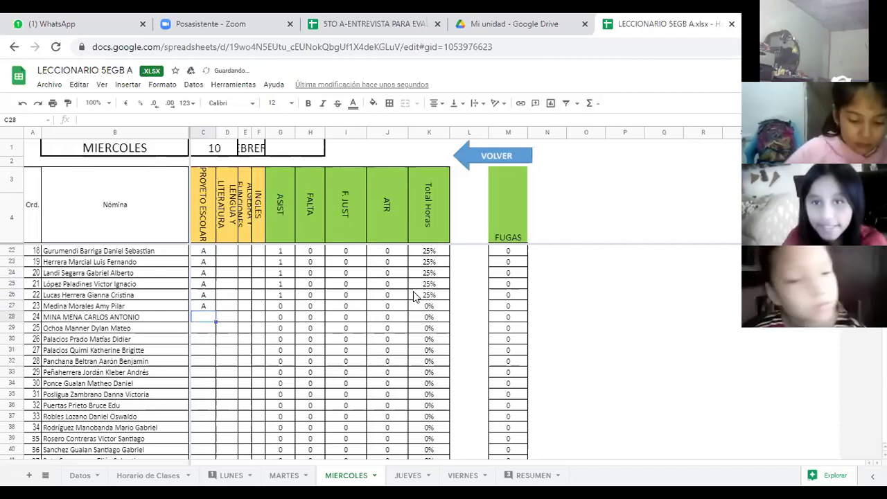
key("Return")
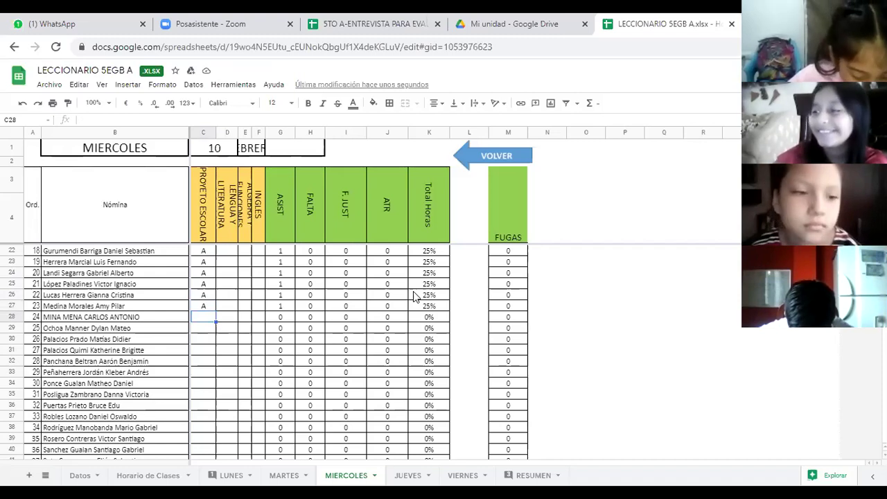
Step: Mark row 28's student absent with F and rows 29–32 present with A
type("F")
key("Return")
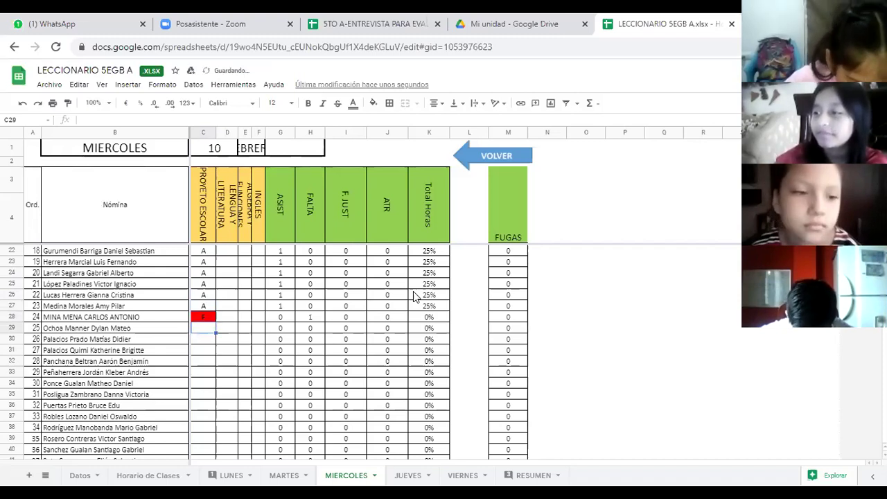
type("A")
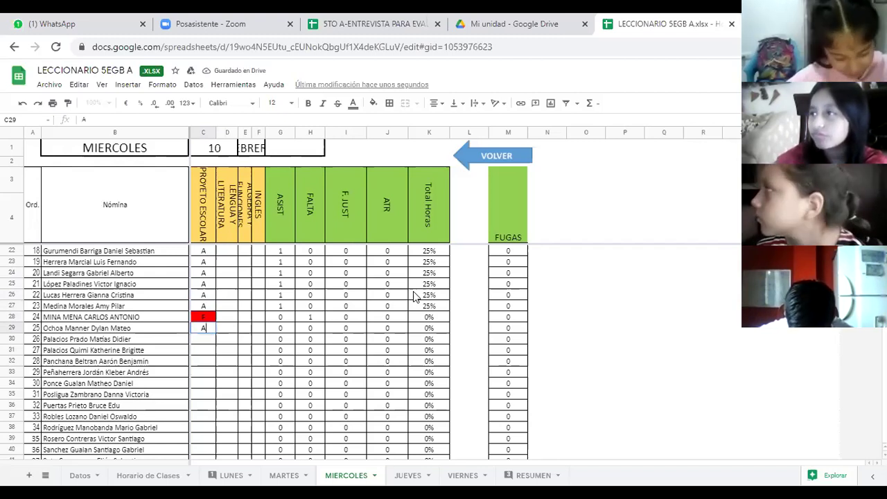
key("Return")
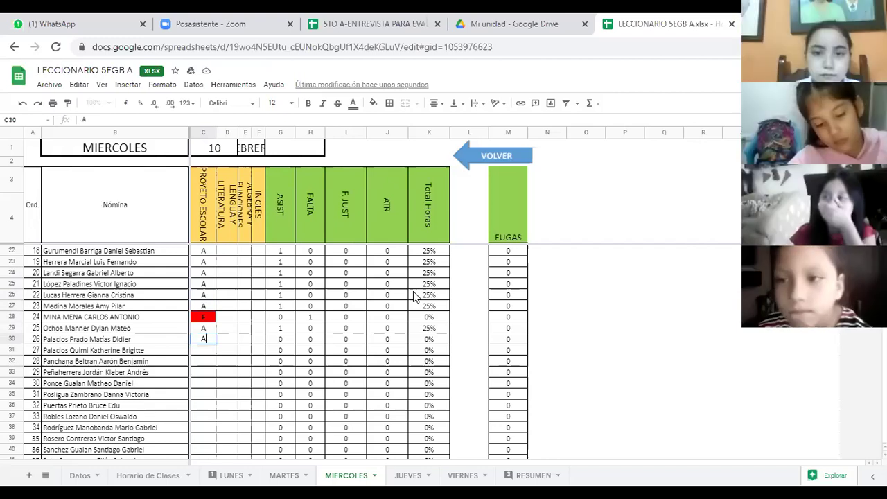
key("Return")
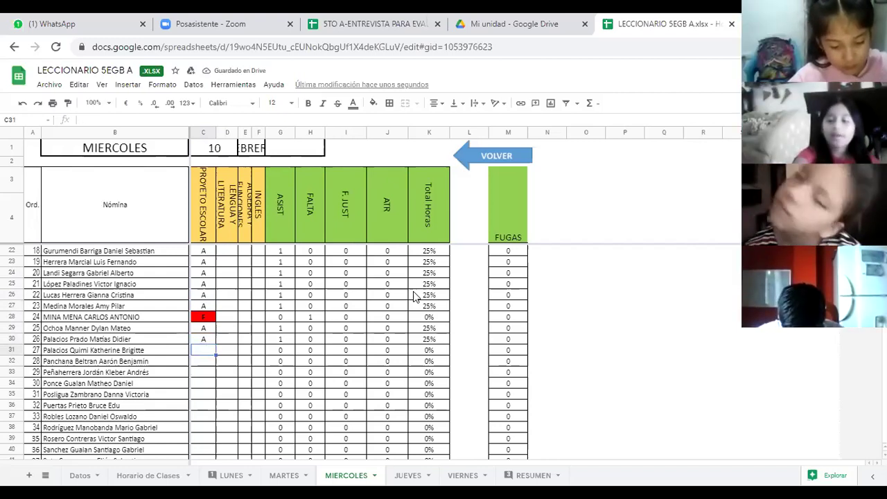
type("A")
key("Return")
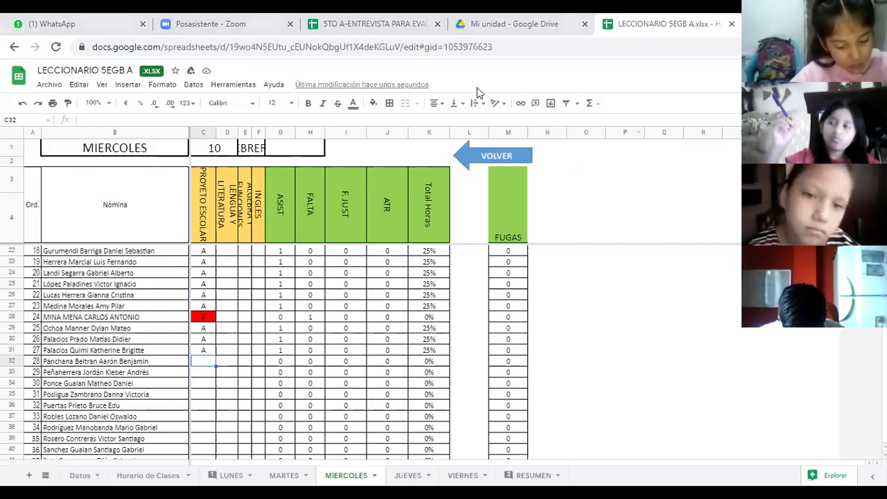
double_click(203, 363)
type("A")
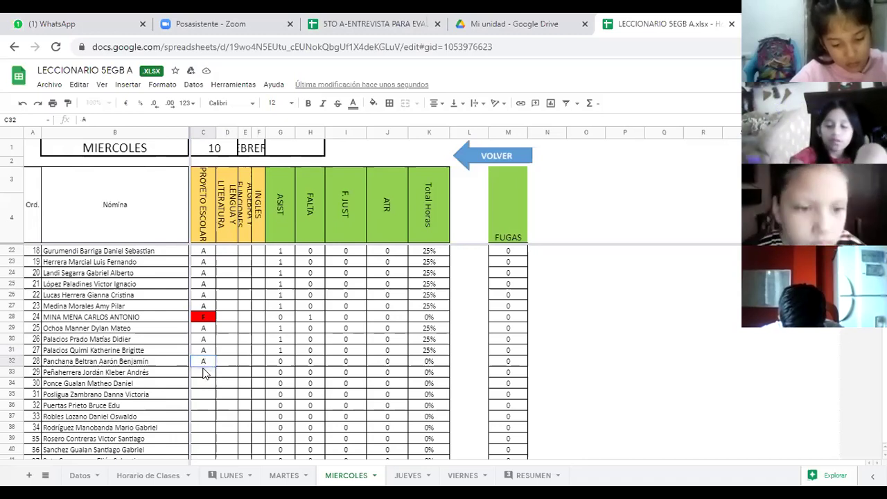
key("Return")
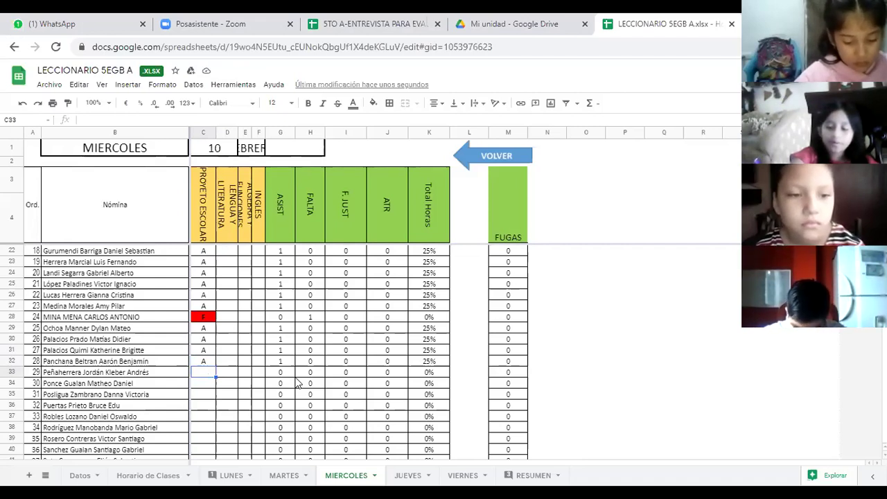
Step: Mark row 33's student absent with F and rows 34–38 present with A
type("F")
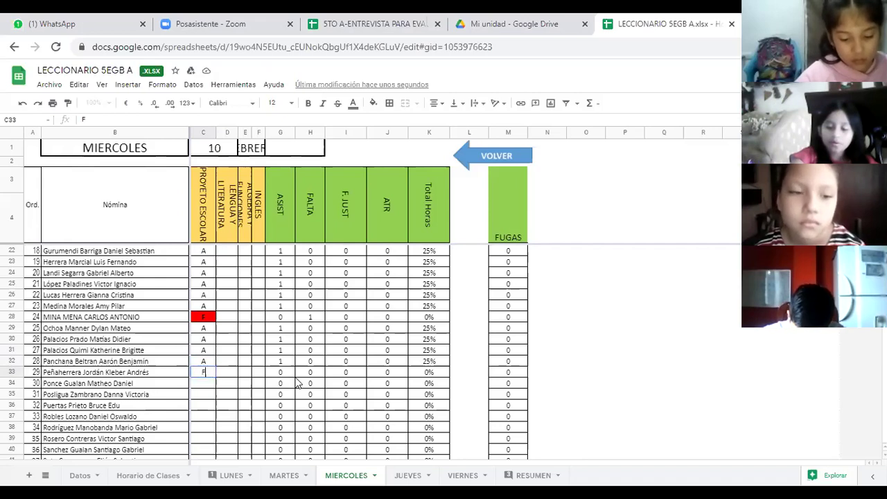
key("Return")
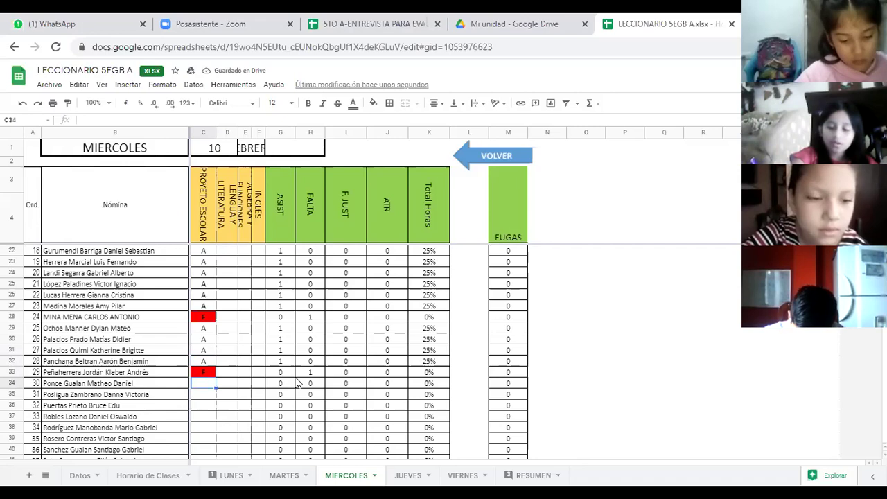
type("A")
key("Return")
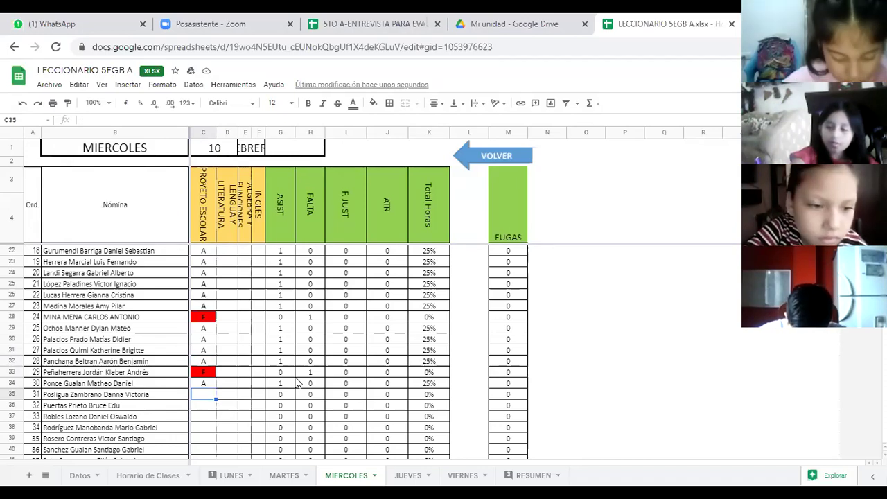
type("A")
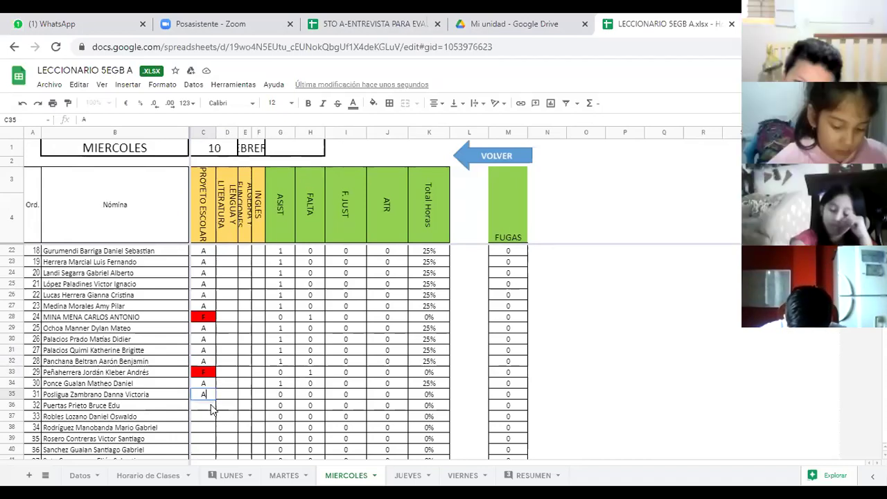
key("Return")
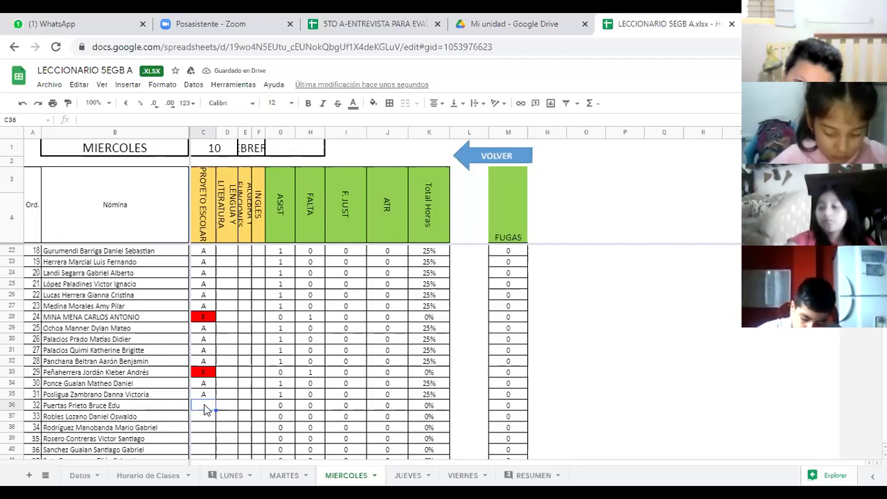
type("A")
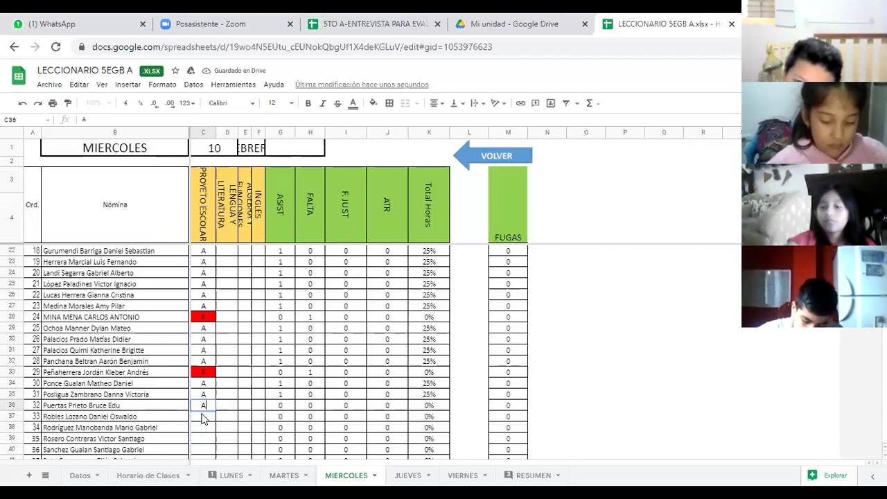
key("Return")
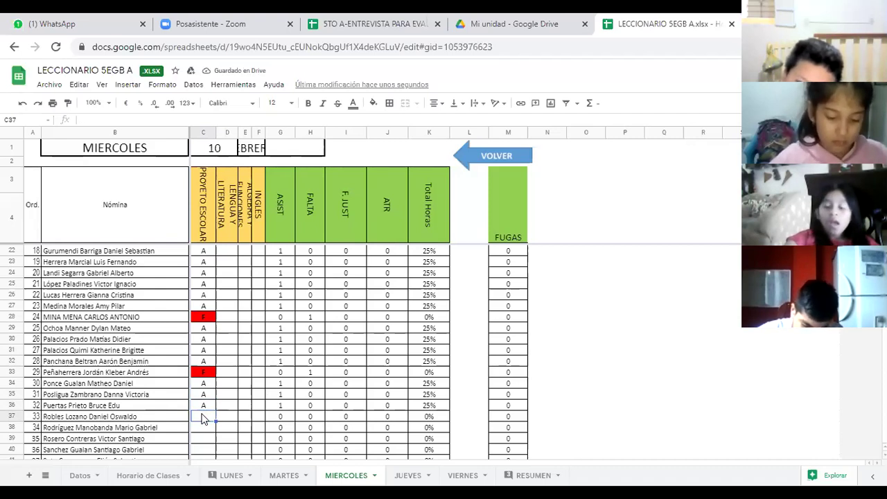
type("A")
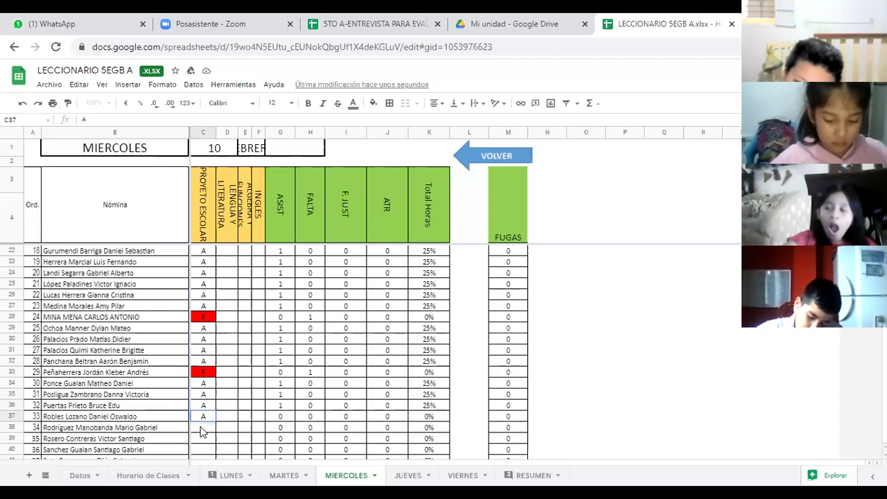
left_click(203, 431)
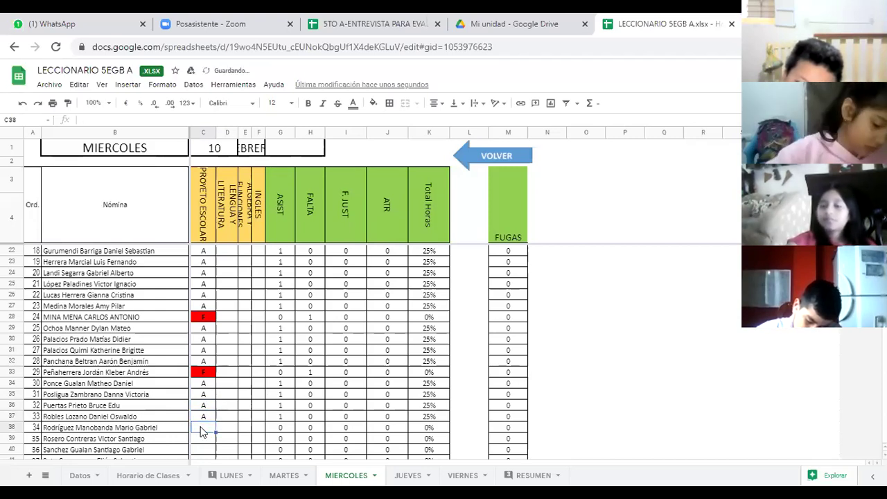
type("A")
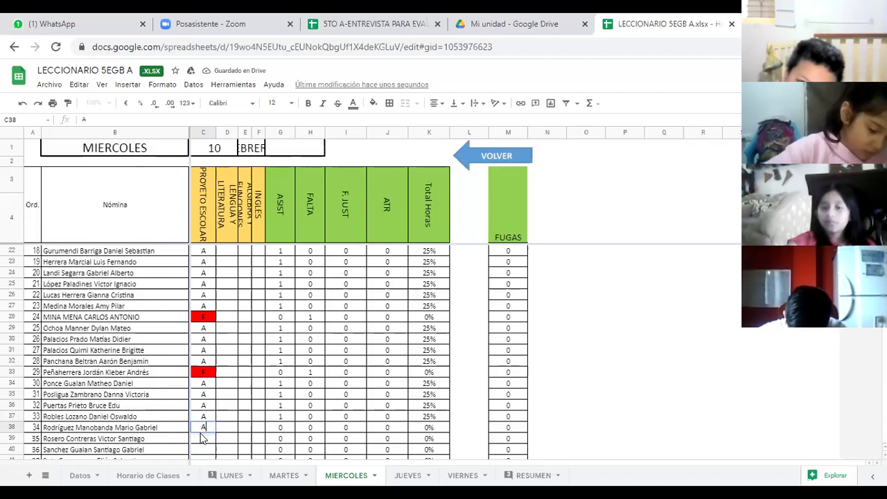
key("Return")
Step: Mark row 39 present with A and row 40's student absent with F
scroll(243, 409, "down", 3)
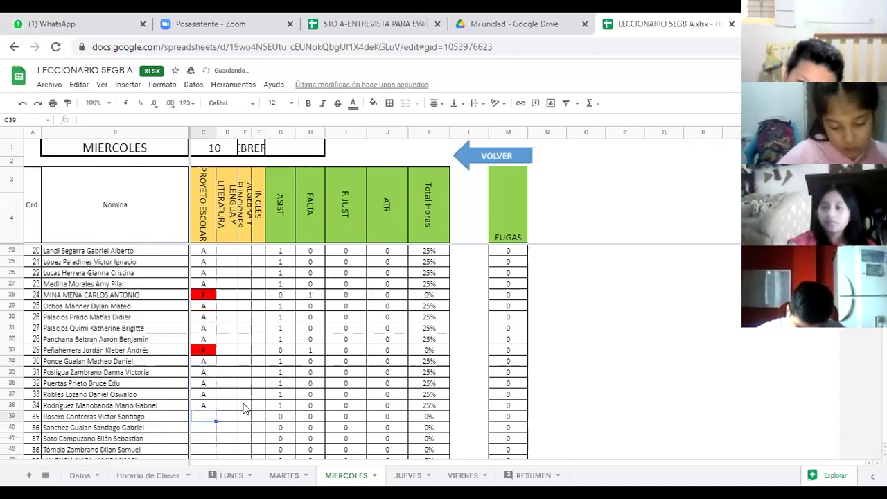
scroll(242, 409, "down", 2)
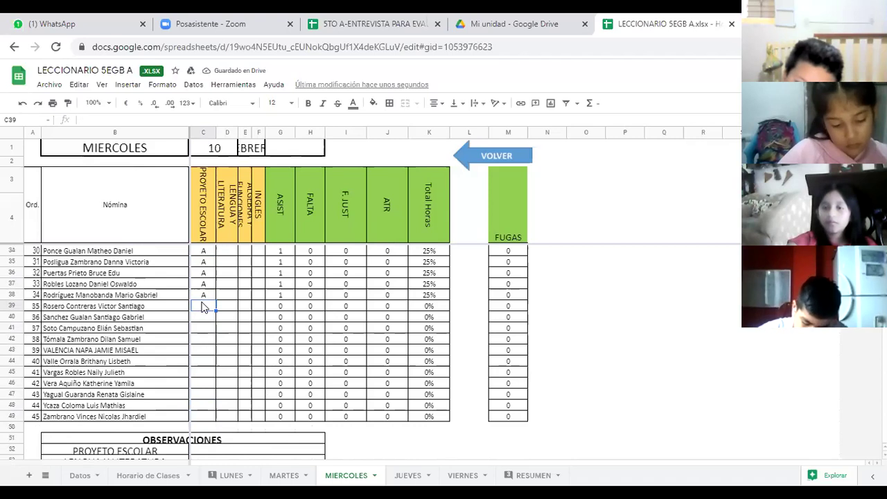
type("A")
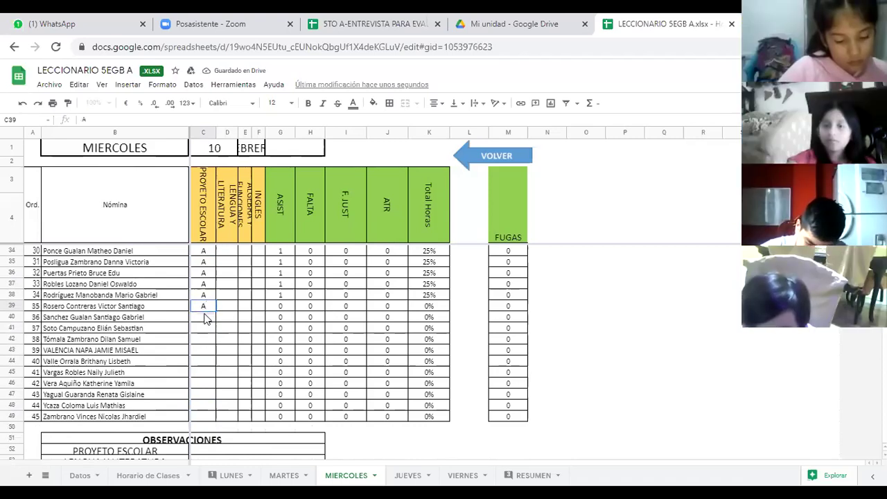
key("Return")
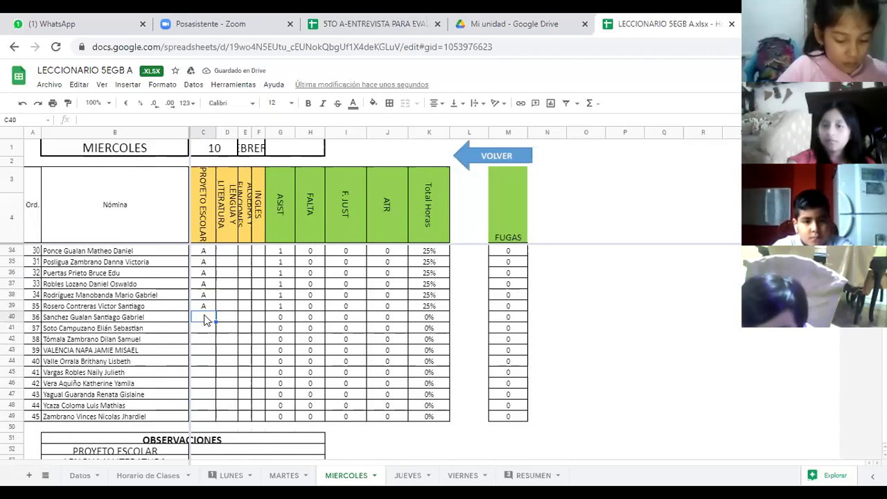
type("F")
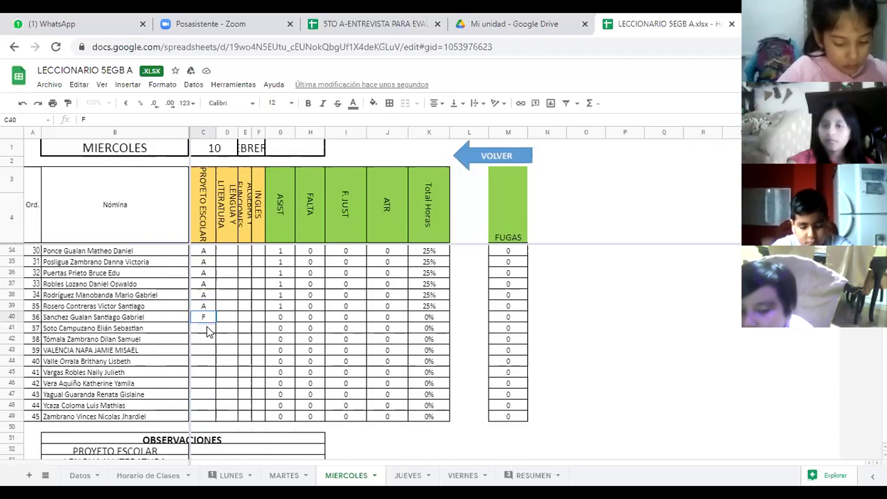
left_click(208, 331)
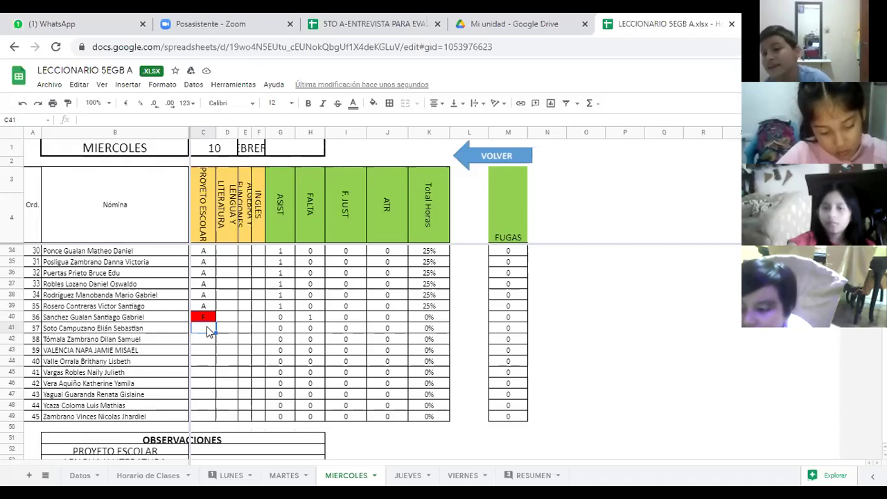
type("F")
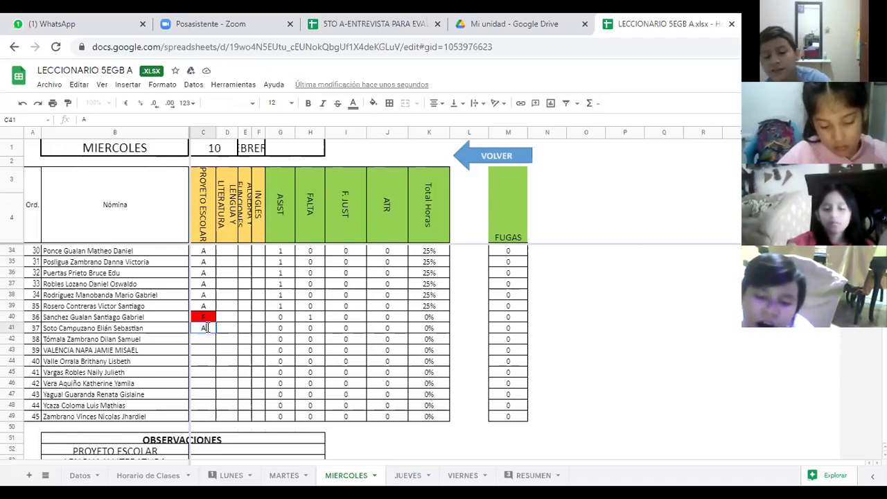
key("Return")
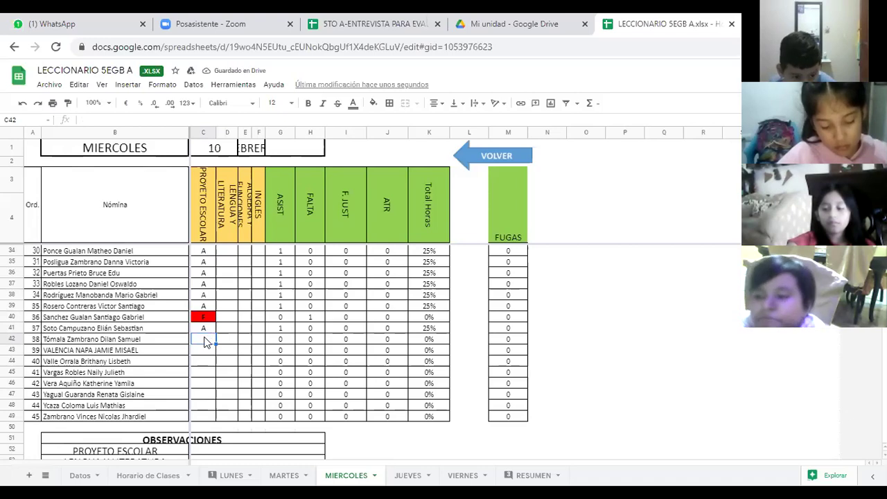
Step: Mark the students in rows 41–45 present with A
type("A")
key("Return")
type("A")
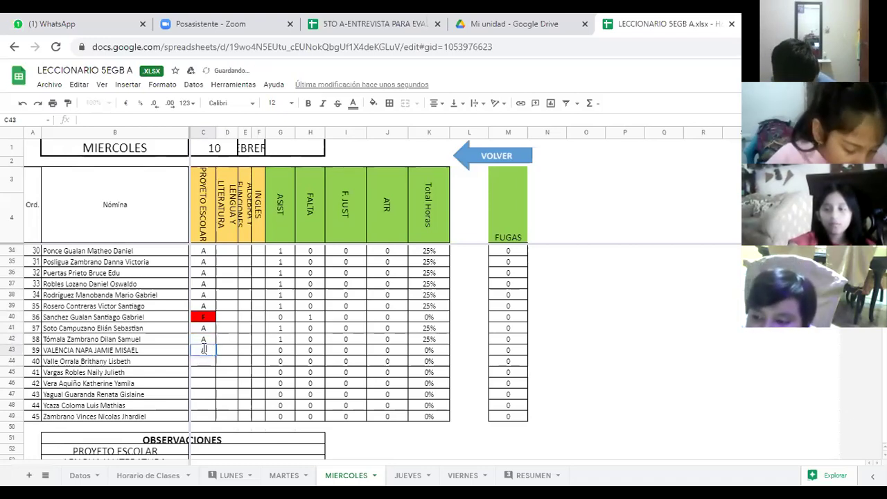
key("Return")
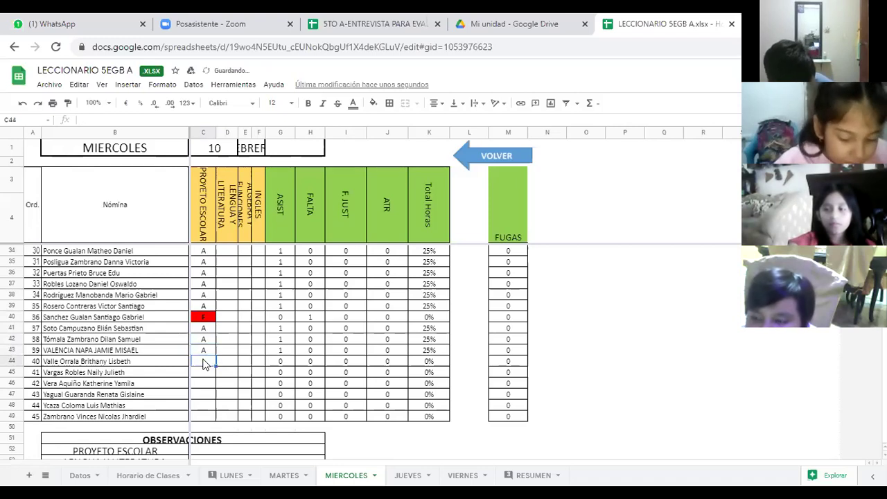
type("A")
key("Return")
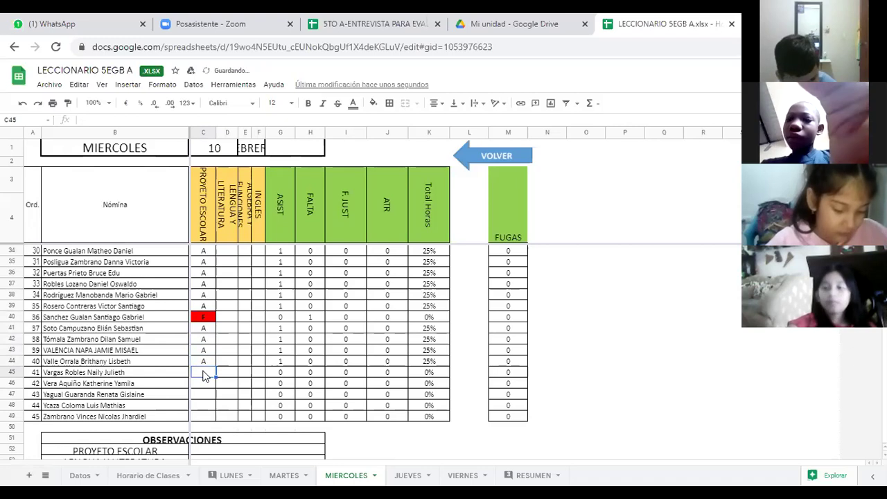
type("A")
key("Return")
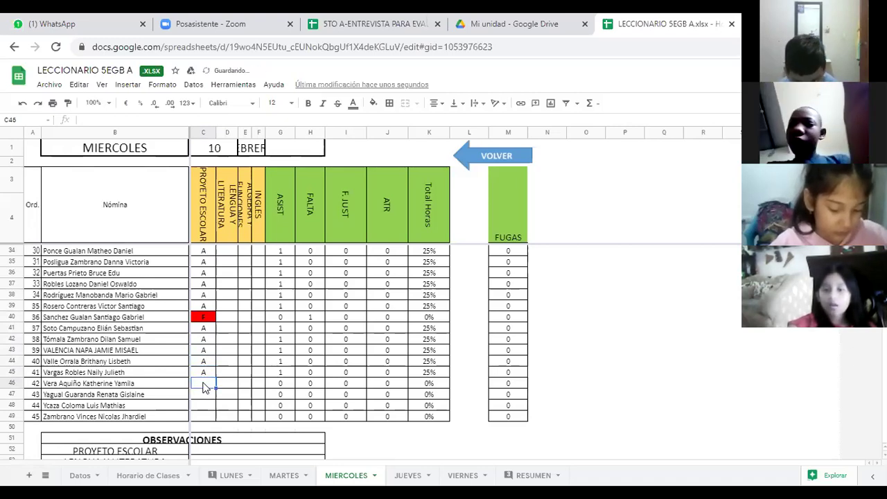
Step: Mark the last students, rows 46–49, present with A
type("A")
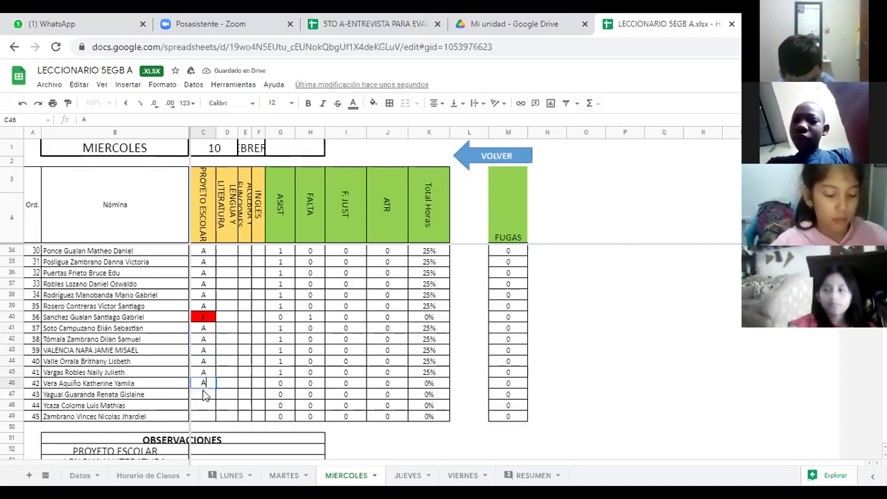
key("Return")
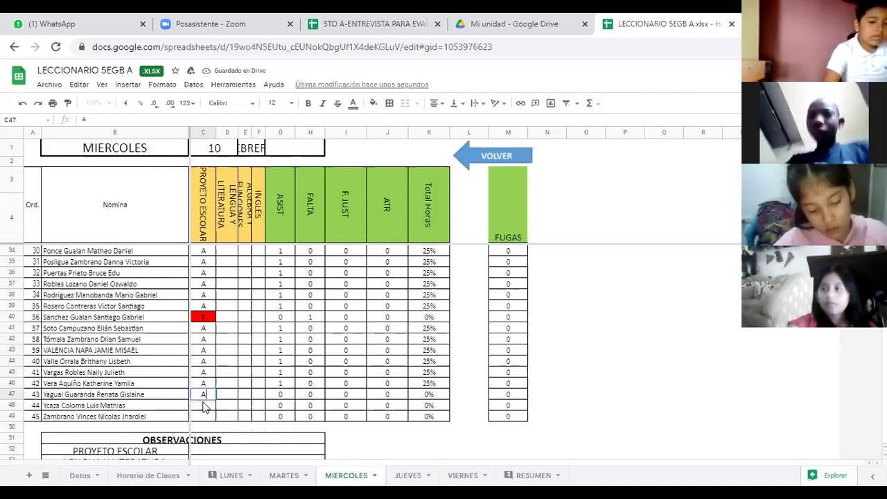
type("A")
key("Return")
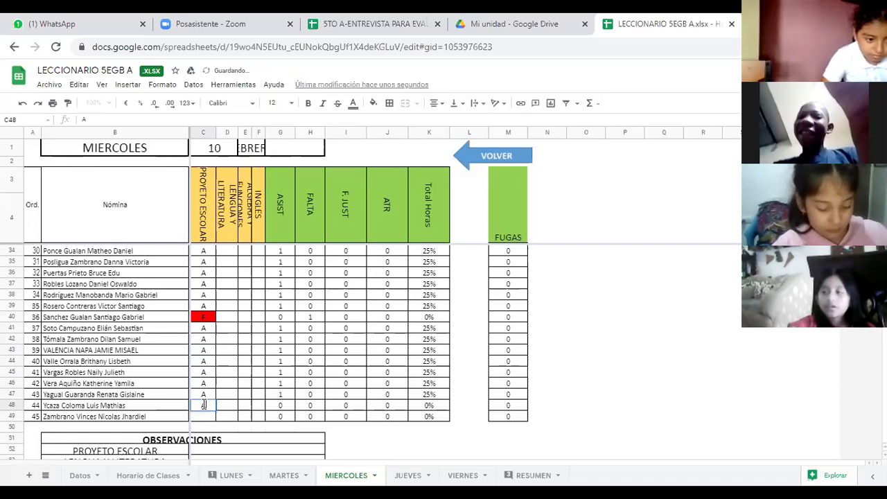
key("Return")
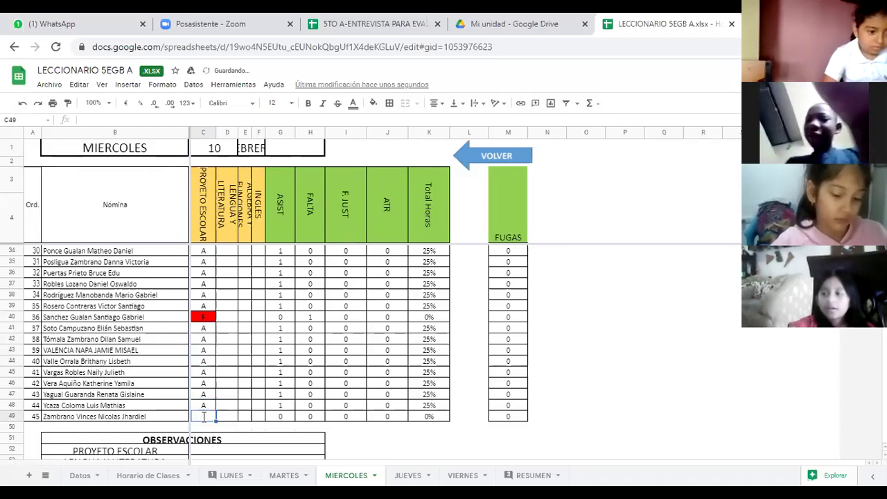
type("A")
left_click(224, 419)
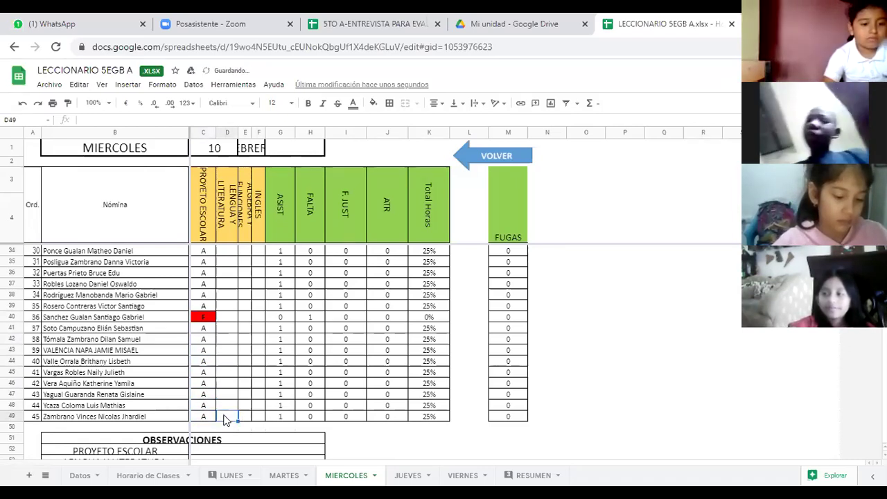
scroll(199, 334, "up", 2)
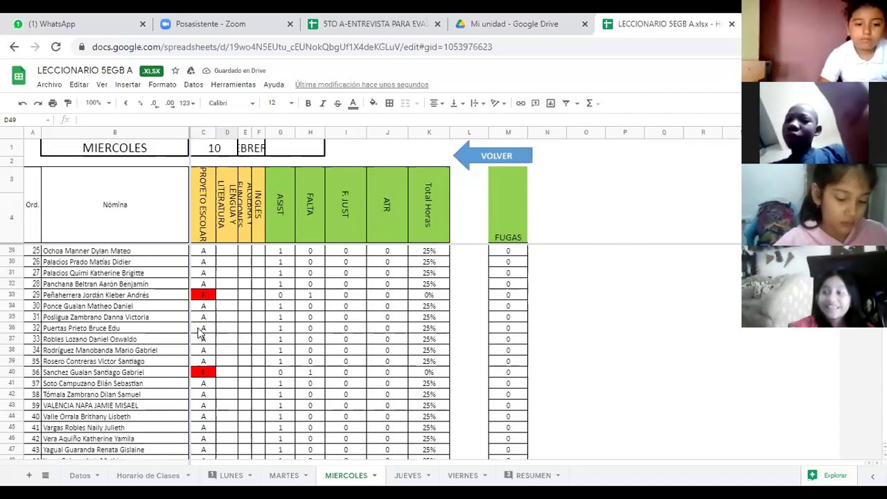
scroll(199, 334, "up", 2)
scroll(199, 334, "up", 3)
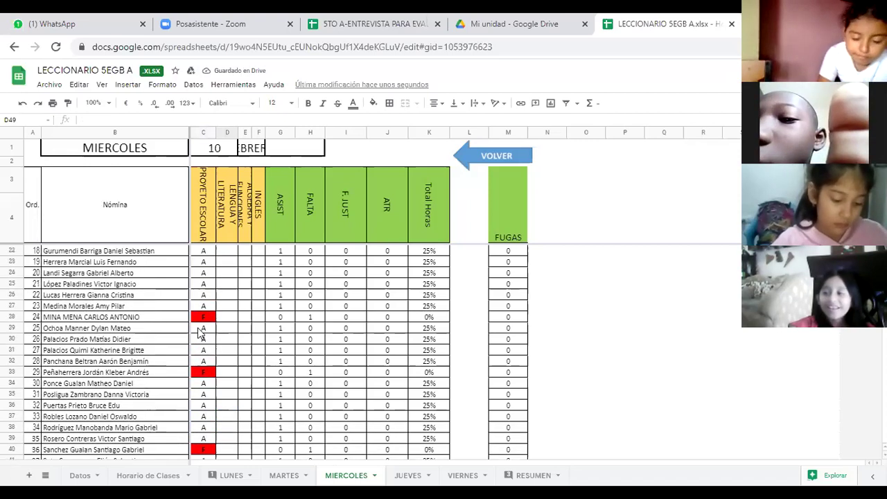
scroll(199, 334, "up", 1)
scroll(199, 335, "up", 3)
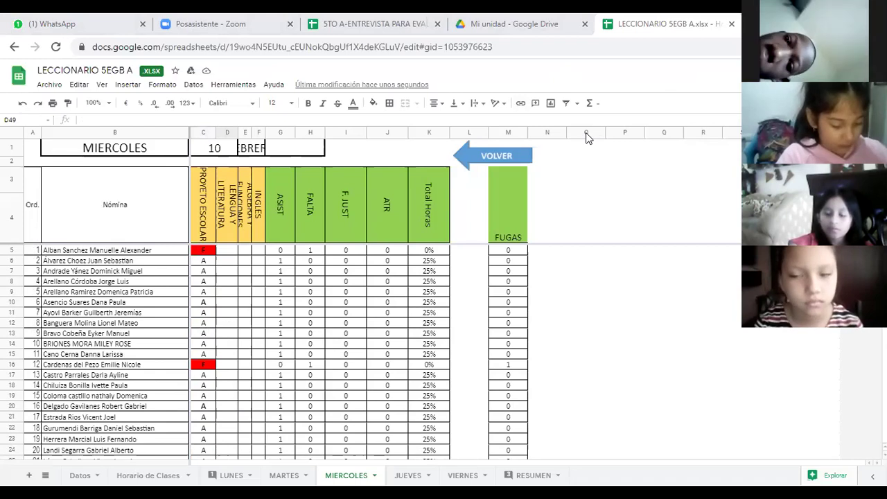
Step: Replace the first student's F in C5 with AT
left_click(208, 250)
type("A")
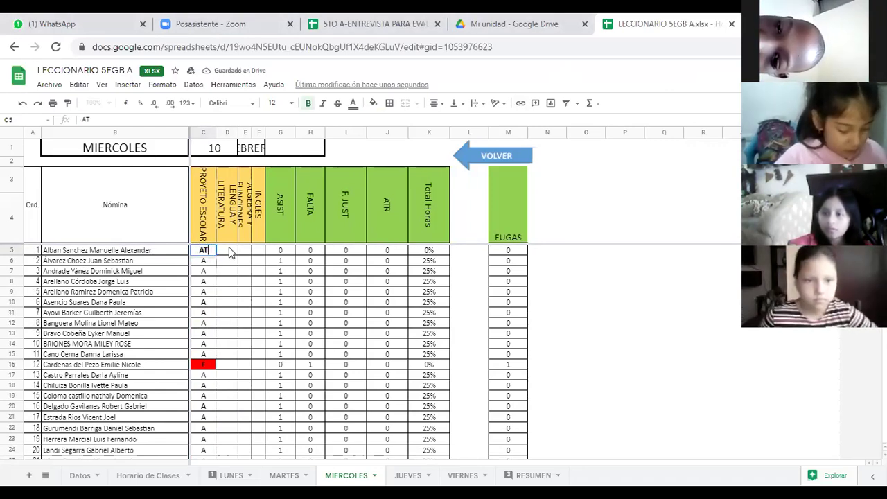
type("T")
left_click(229, 251)
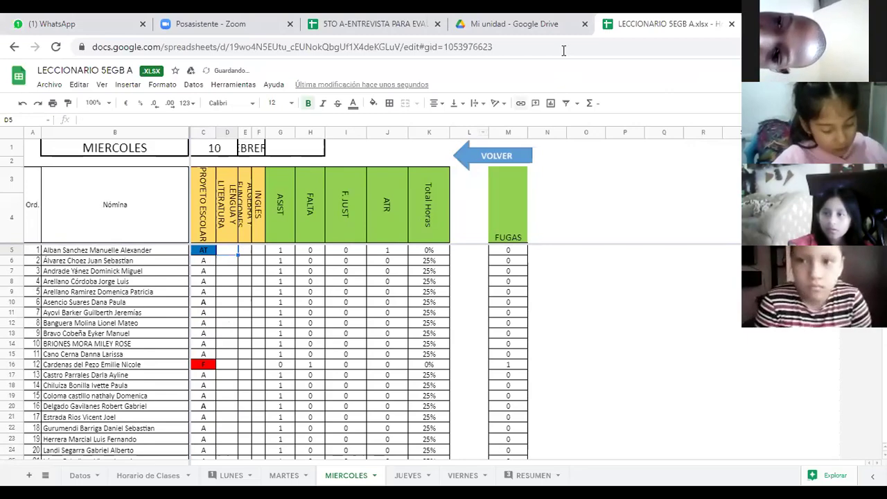
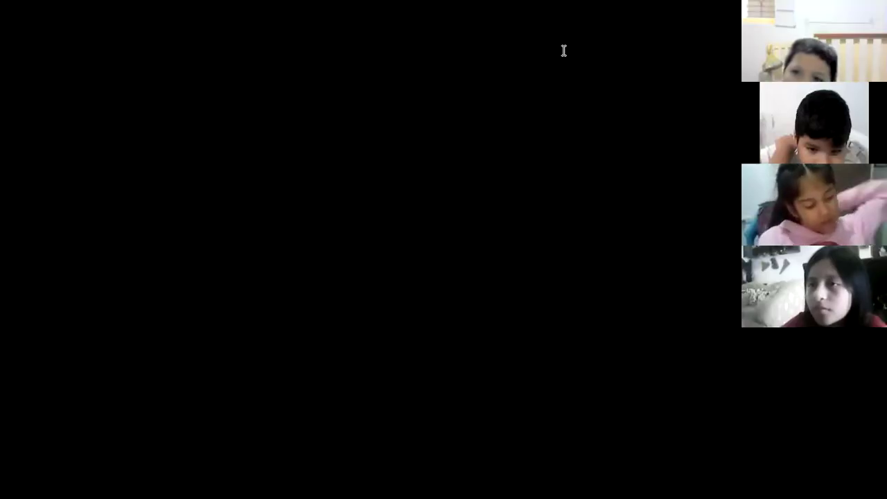
Step: Load edmodo.com in a new Chrome tab using the address-bar suggestion
key("ctrl+t")
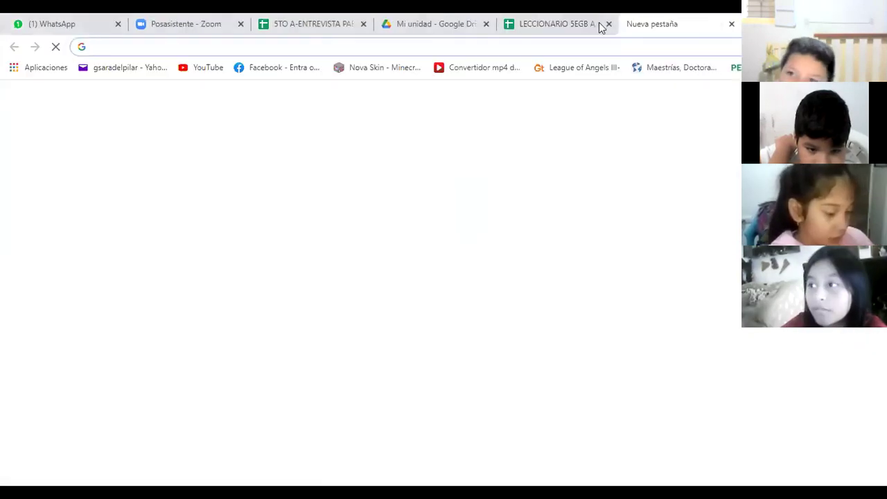
left_click(97, 47)
type("ED")
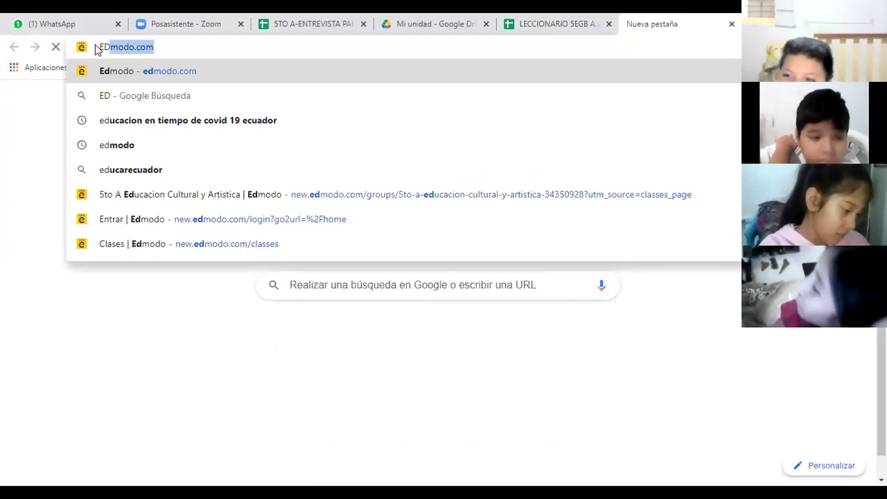
left_click(169, 43)
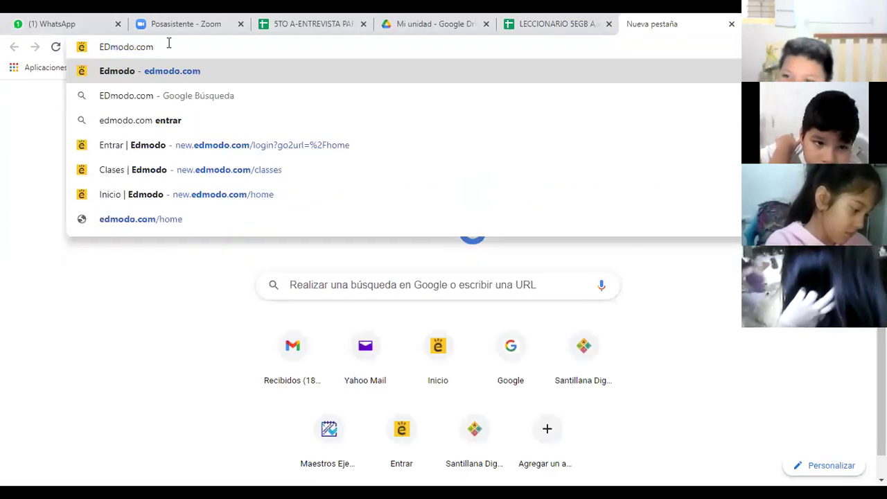
key("Return")
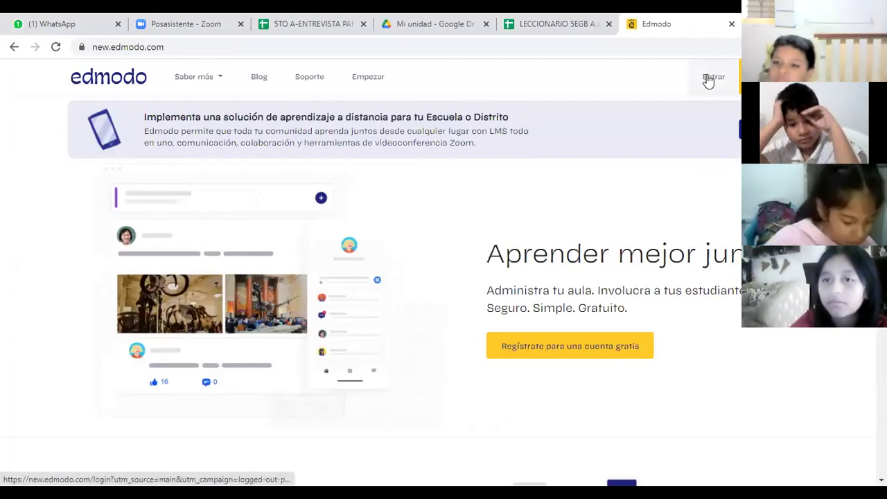
Step: Go to the Edmodo sign-in page and fill in the saved account e-mail
left_click(707, 78)
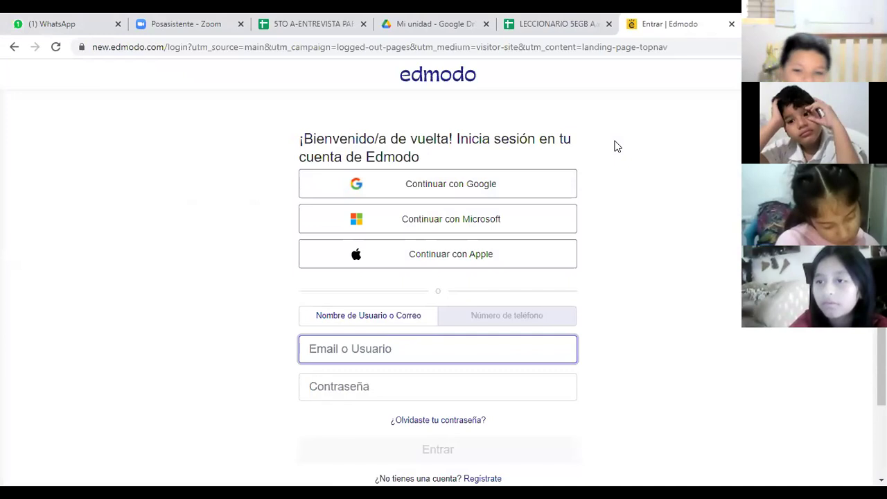
left_click(321, 350)
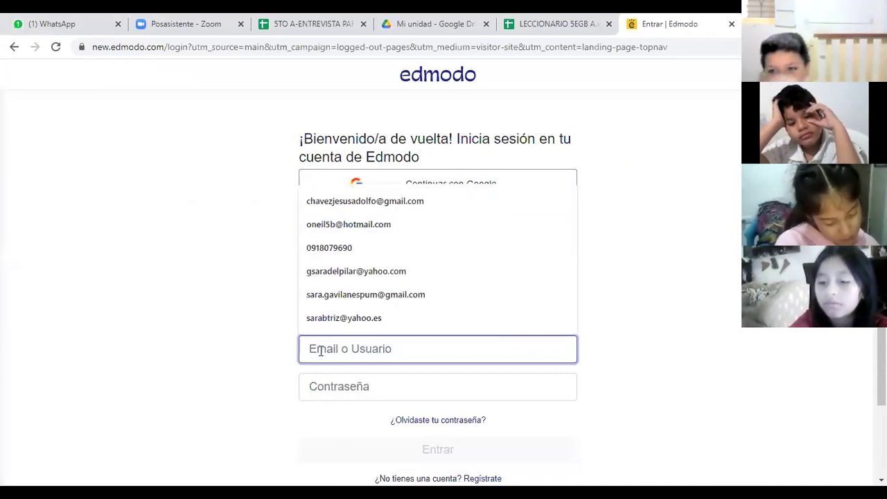
left_click(318, 208)
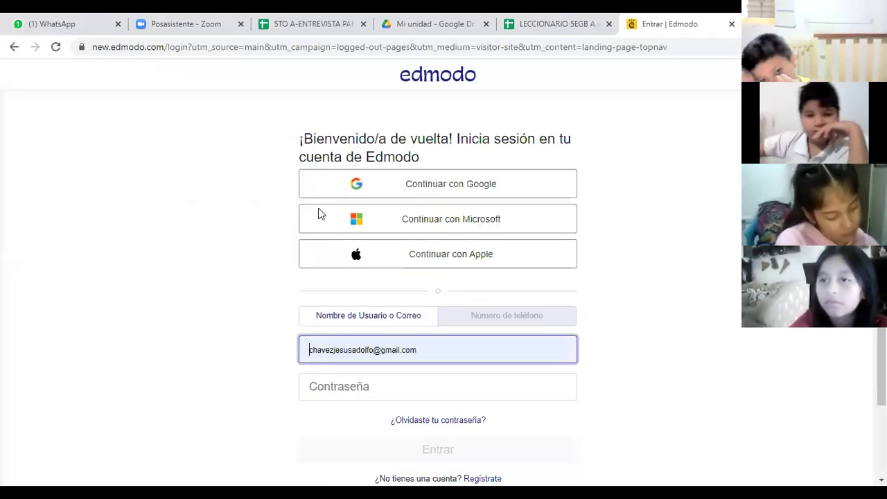
Step: Enter the account password in Contraseña, correcting typos, and submit the sign-in
left_click(333, 386)
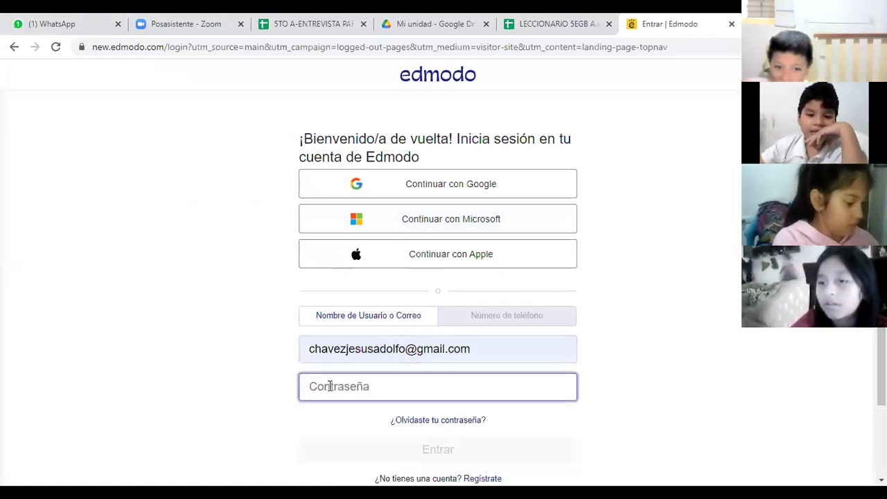
type("***")
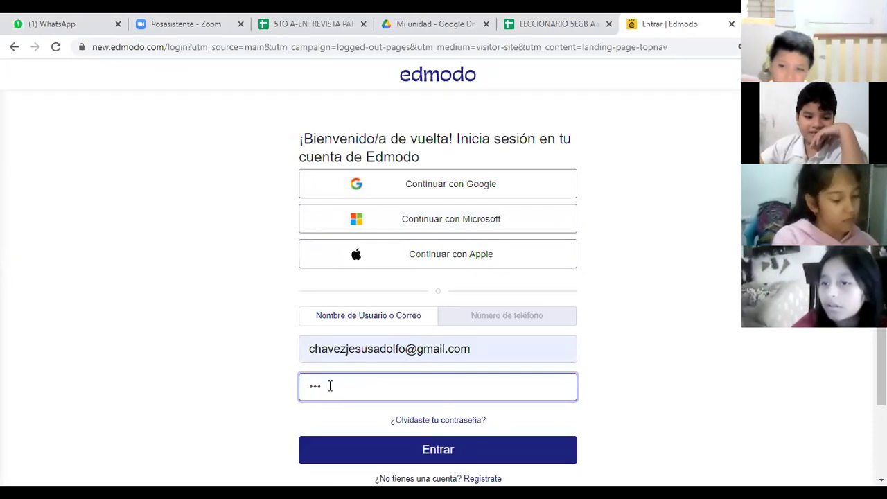
key("BackSpace")
key("BackSpace")
type("****")
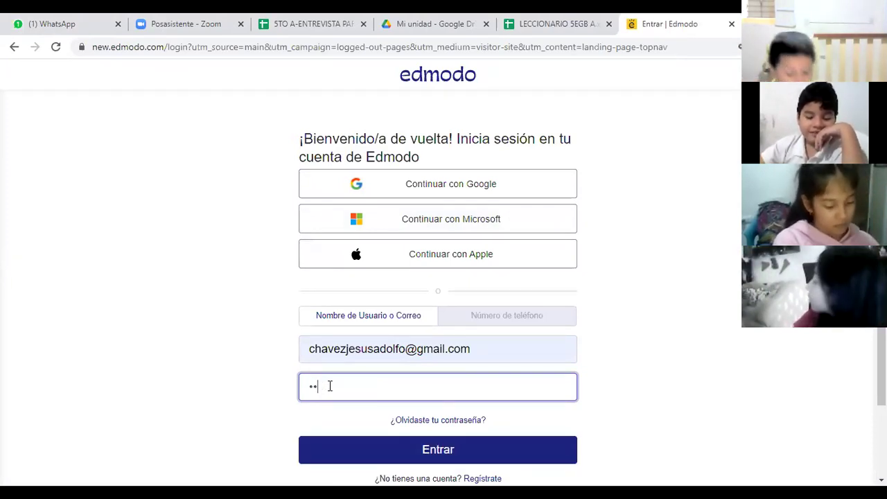
type("*")
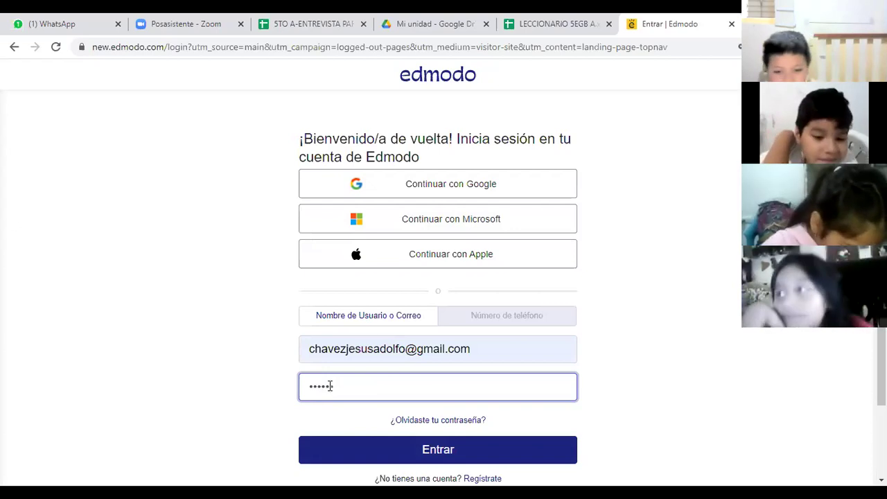
key("BackSpace")
key("BackSpace")
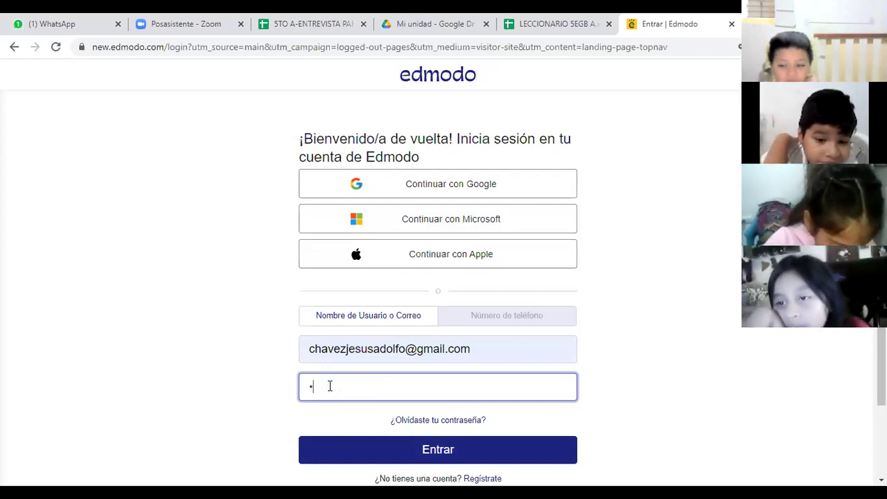
key("BackSpace")
type("**")
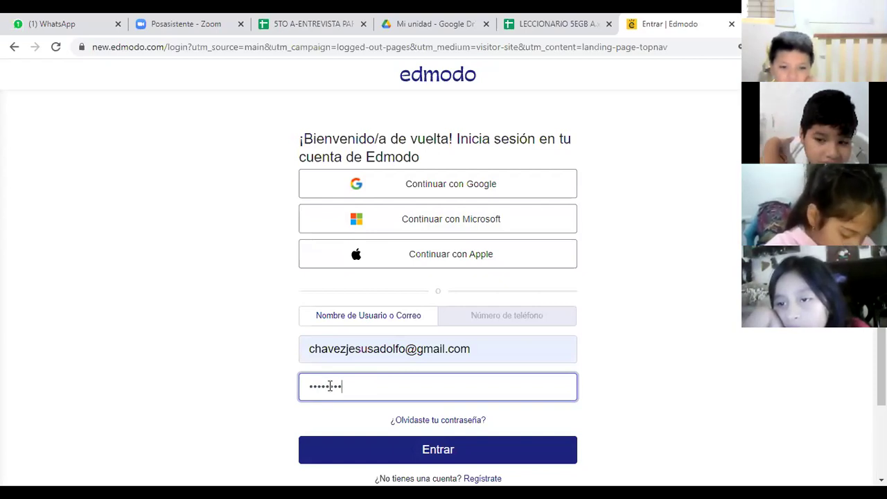
key("Return")
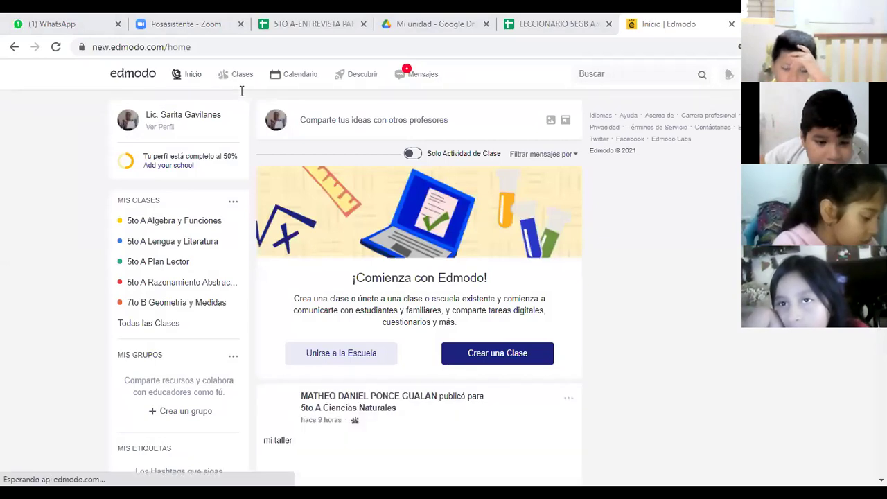
Step: Open Progreso from the Clases menu to view the 5to A Lengua y Literatura gradebook
mouse_move(244, 82)
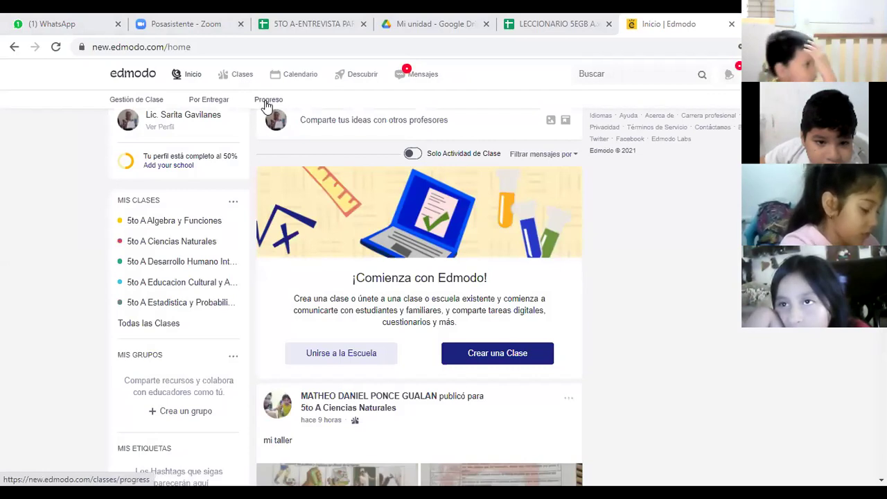
left_click(267, 105)
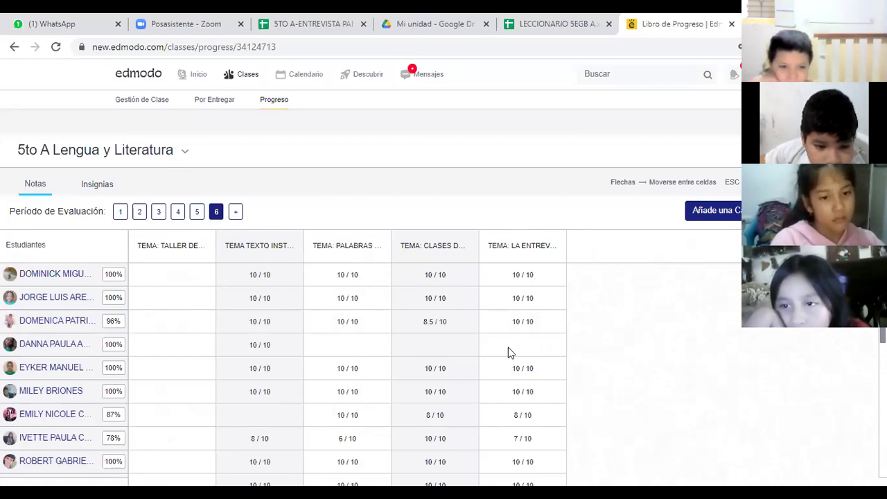
scroll(471, 364, "down", 1)
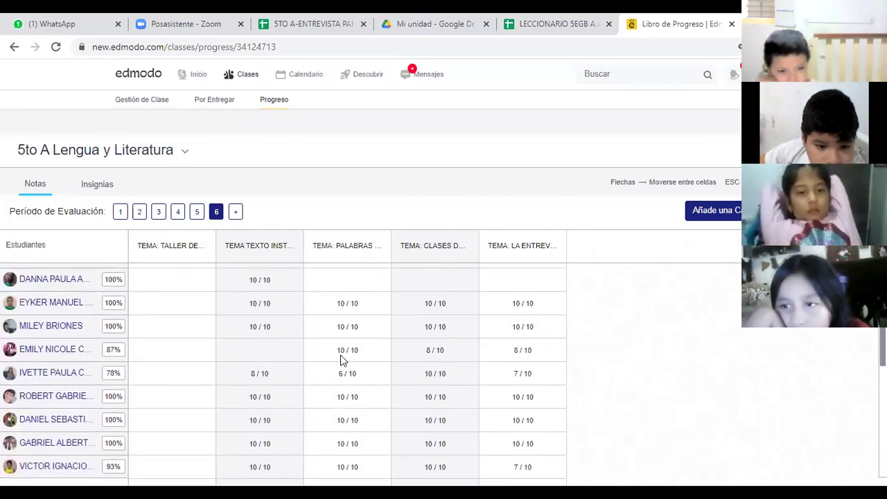
scroll(341, 357, "down", 2)
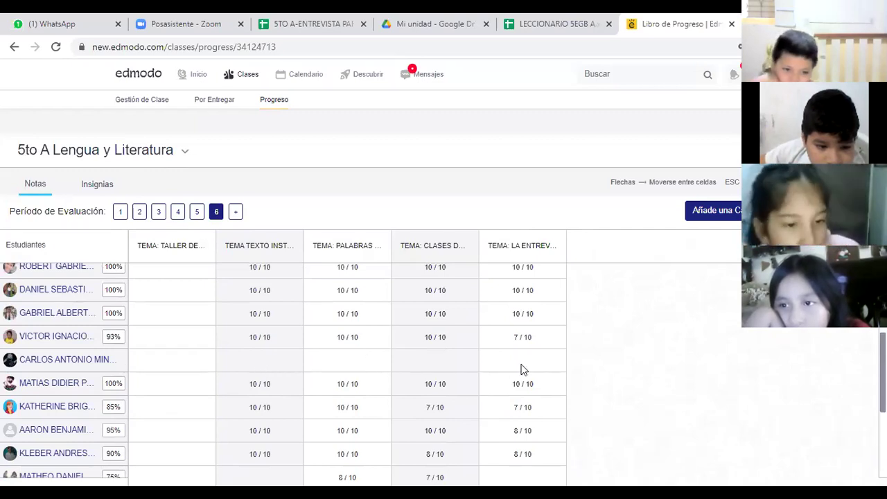
scroll(522, 370, "down", 2)
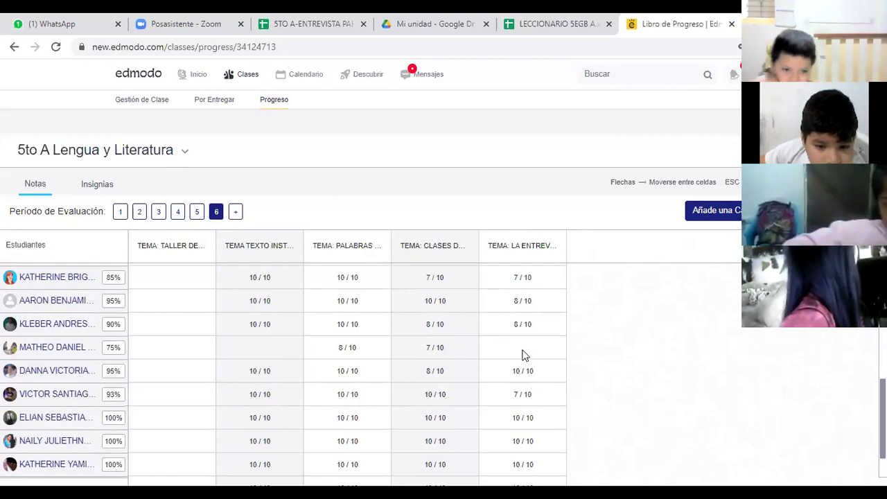
scroll(509, 358, "down", 1)
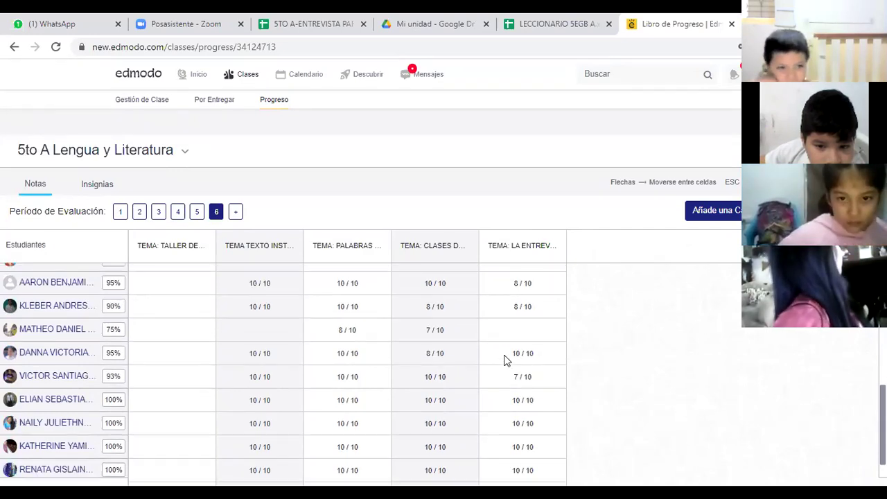
scroll(481, 382, "up", 1)
scroll(483, 383, "up", 5)
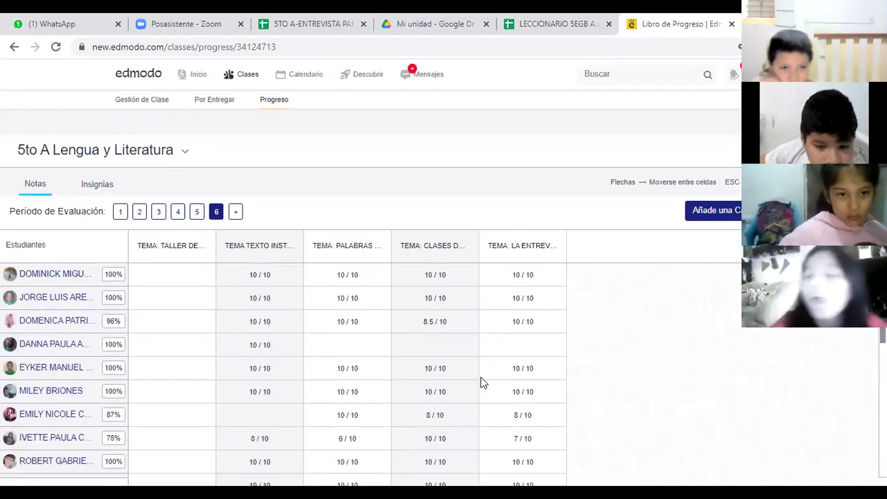
Step: Switch the gradebook to the 5to A Plan Lector class
left_click(184, 151)
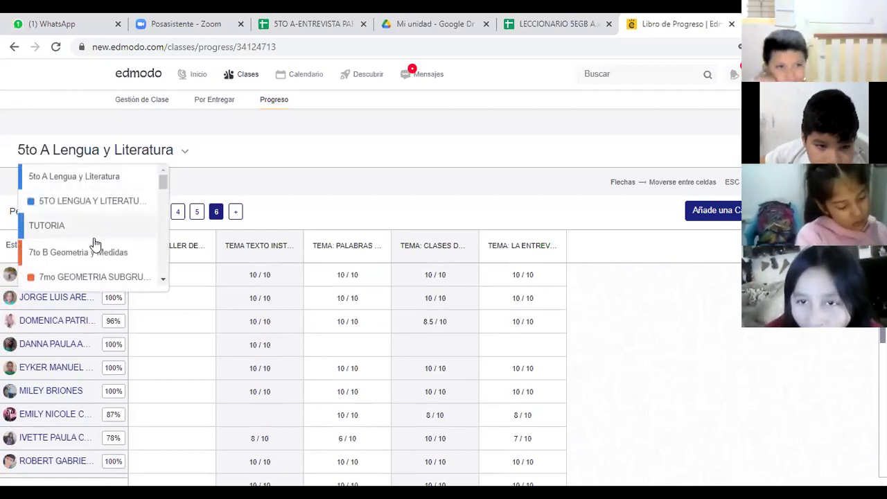
scroll(92, 257, "down", 1)
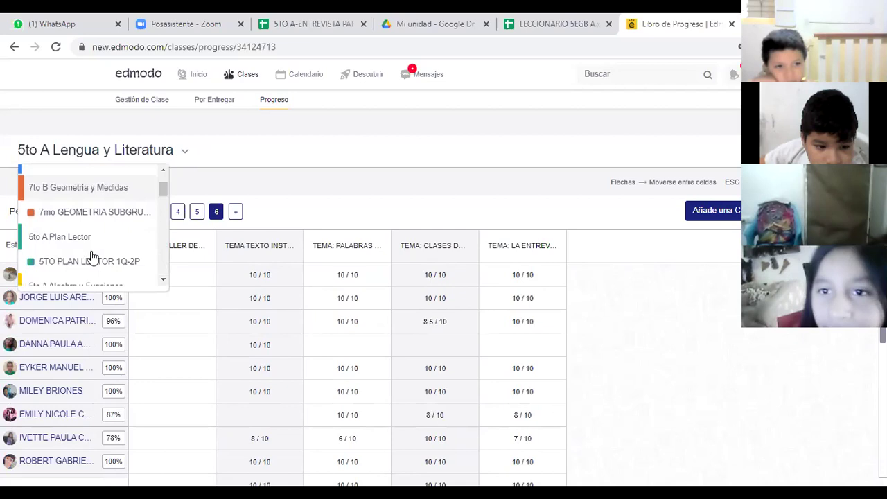
left_click(90, 261)
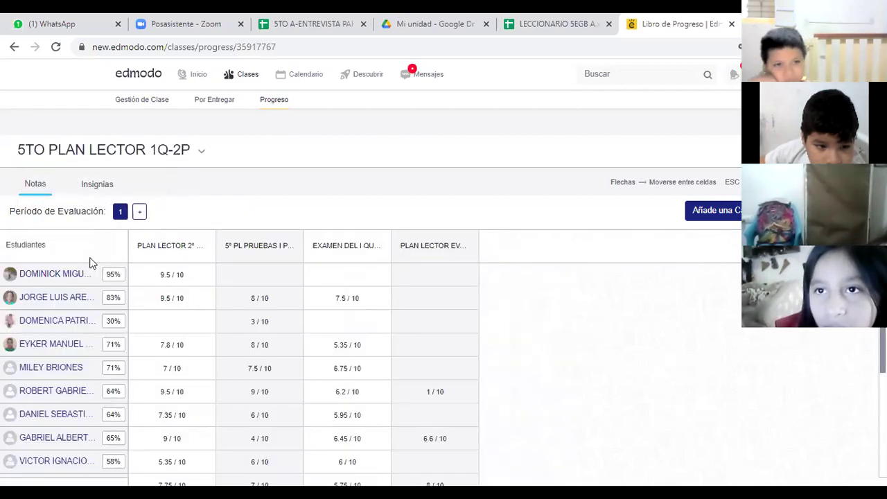
left_click(203, 154)
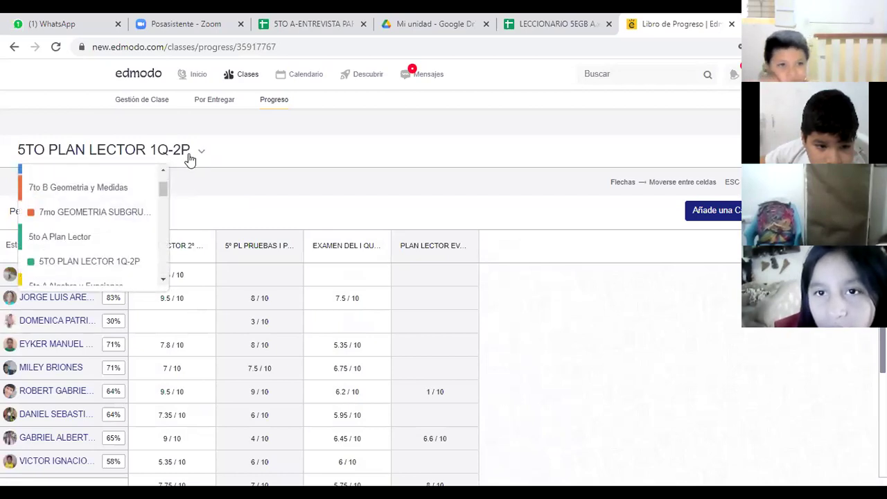
left_click(83, 242)
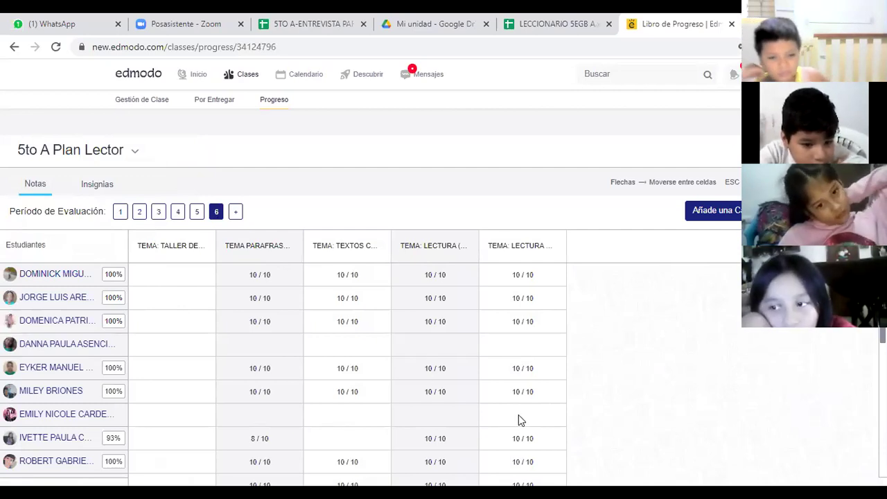
Step: Review the Plan Lector scores and each TEMA assignment's due date and average, then close the tab
scroll(524, 420, "down", 2)
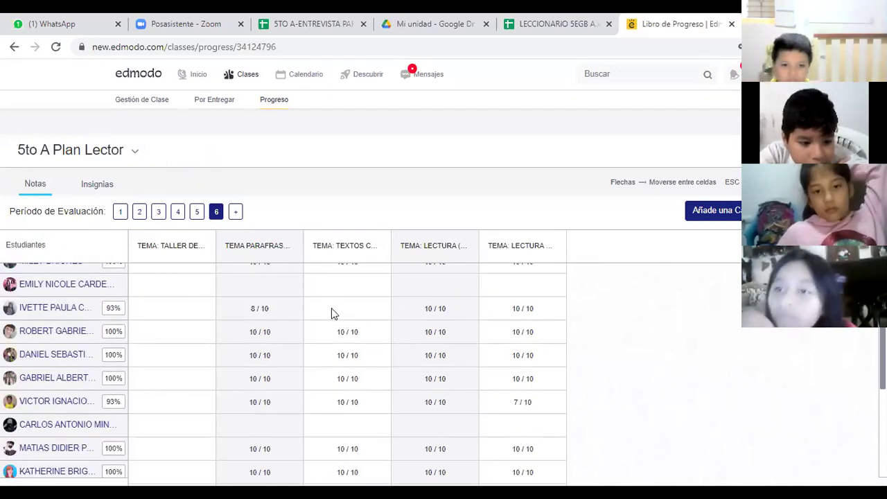
scroll(351, 315, "down", 2)
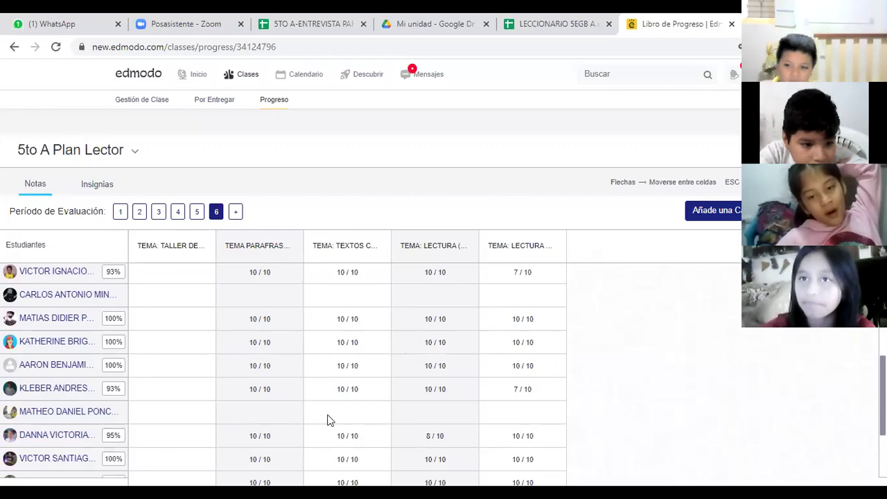
scroll(378, 412, "down", 2)
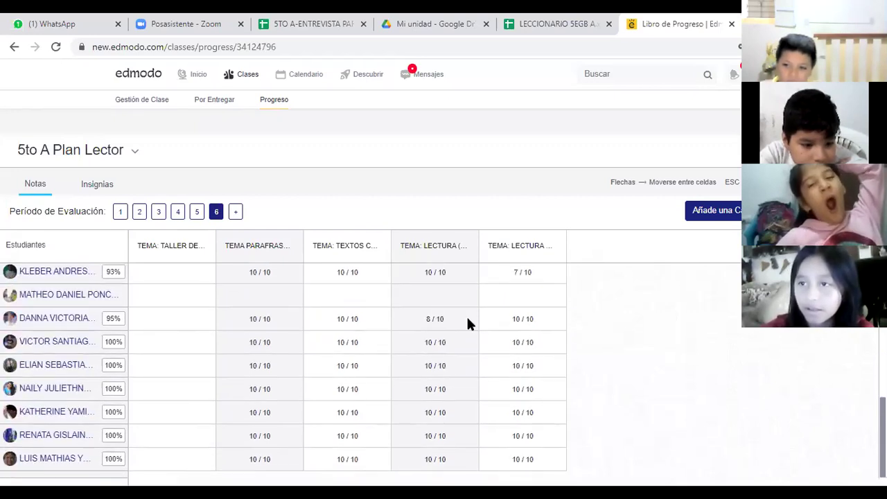
scroll(412, 353, "up", 5)
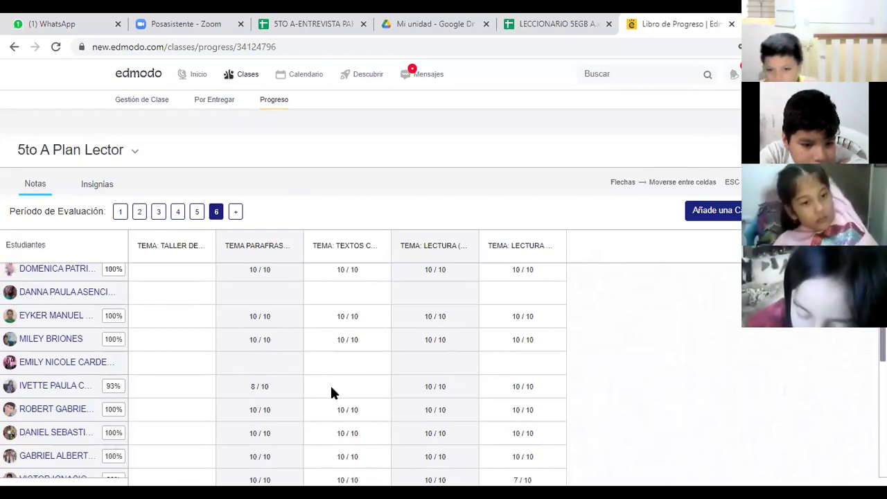
left_click(506, 252)
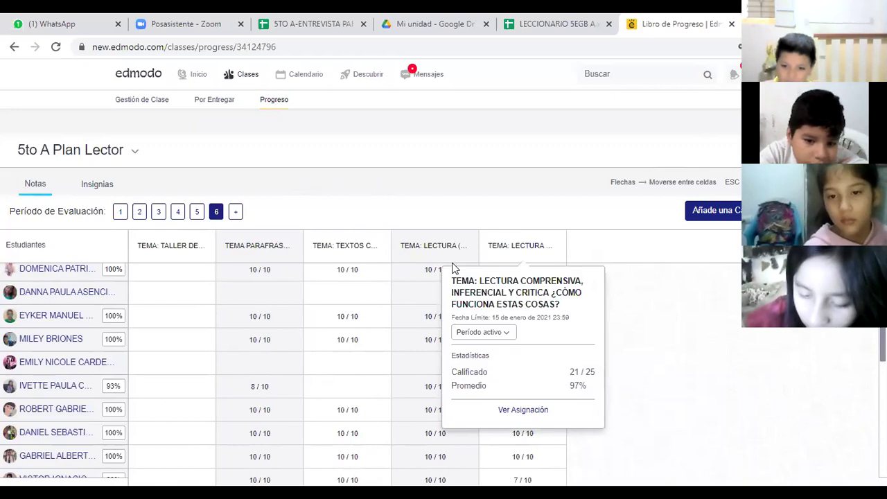
mouse_move(422, 253)
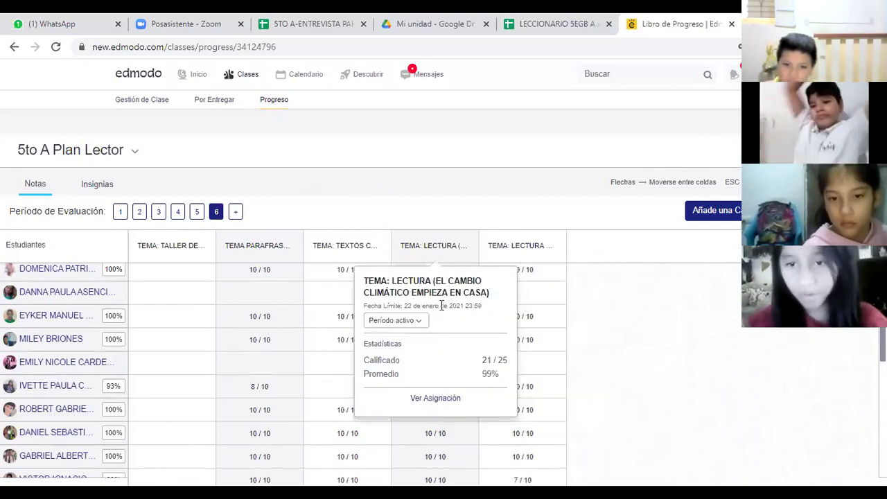
mouse_move(345, 251)
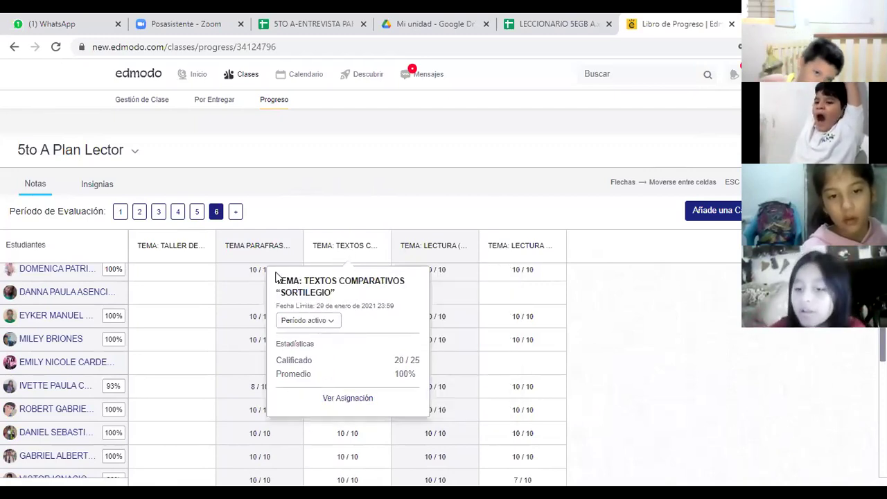
mouse_move(252, 252)
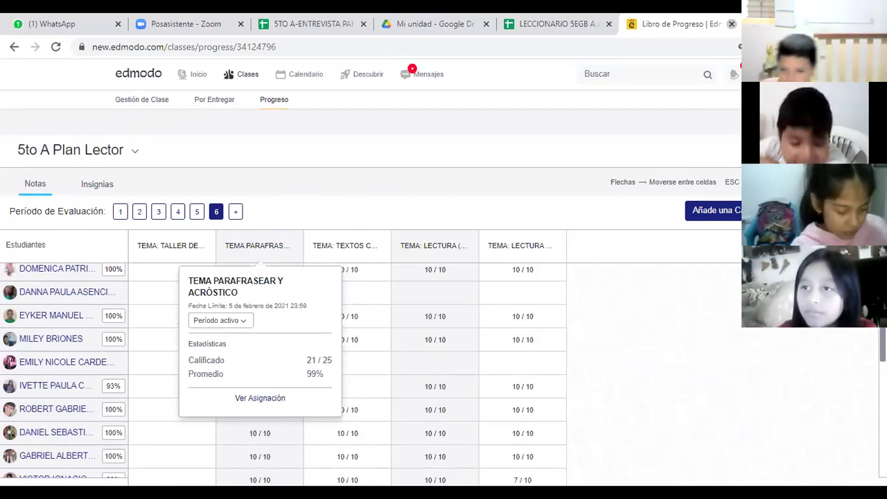
left_click(732, 24)
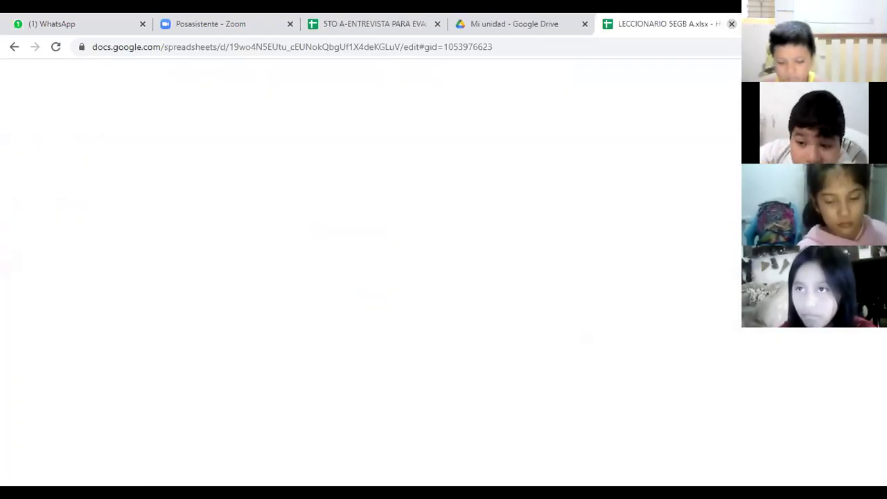
Step: Load edmodo.com in a fresh Chrome tab
key("ctrl+t")
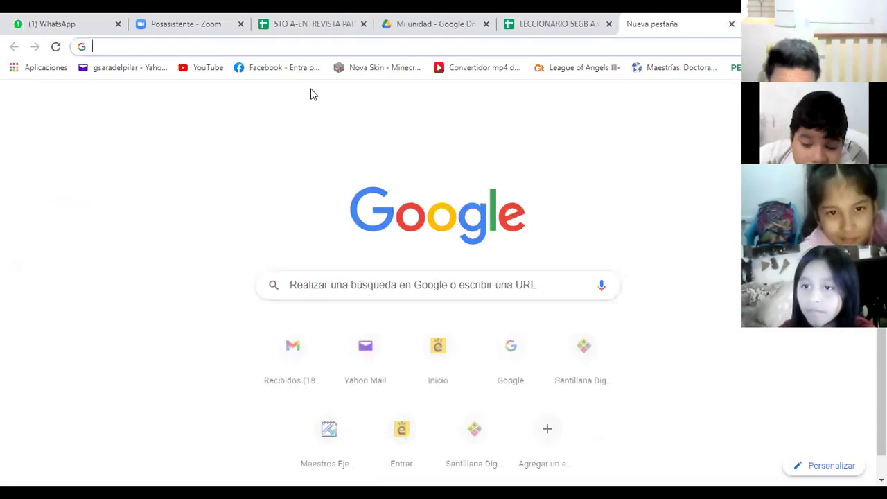
left_click(106, 47)
type("ed")
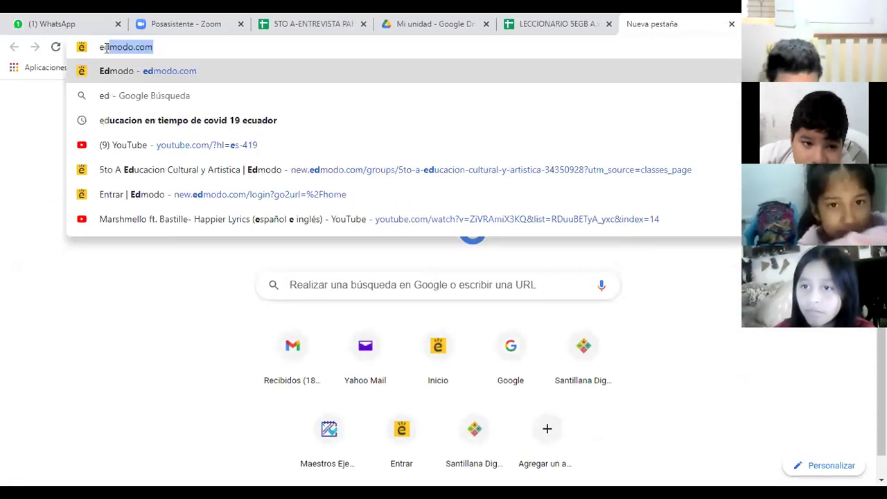
type("modo.com")
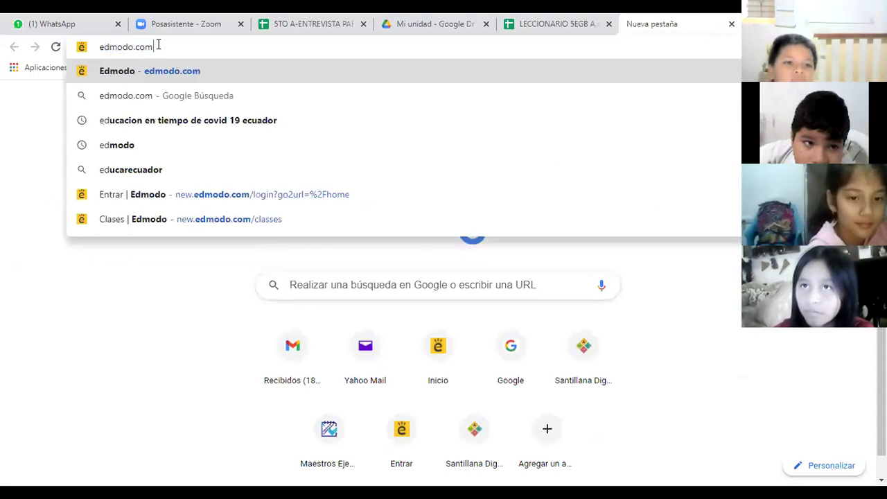
key("Return")
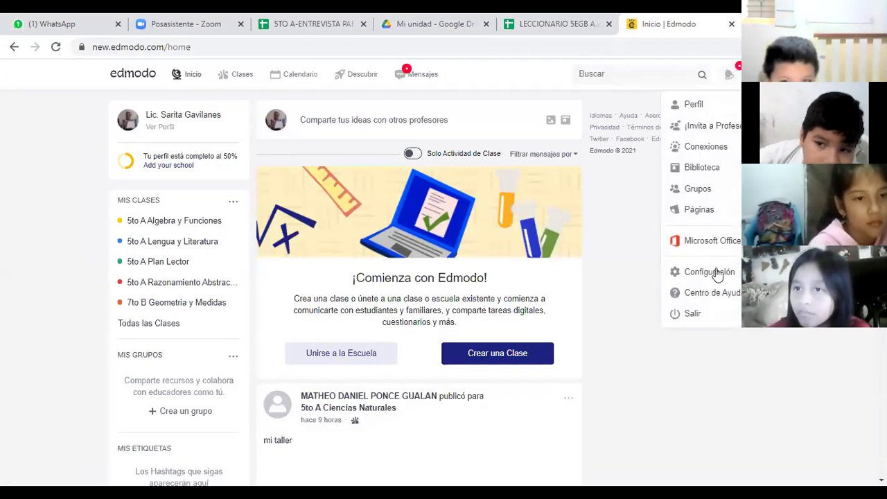
Step: Sign out and fill in the saved e-mail of the 5B teacher account on the login page
left_click(692, 317)
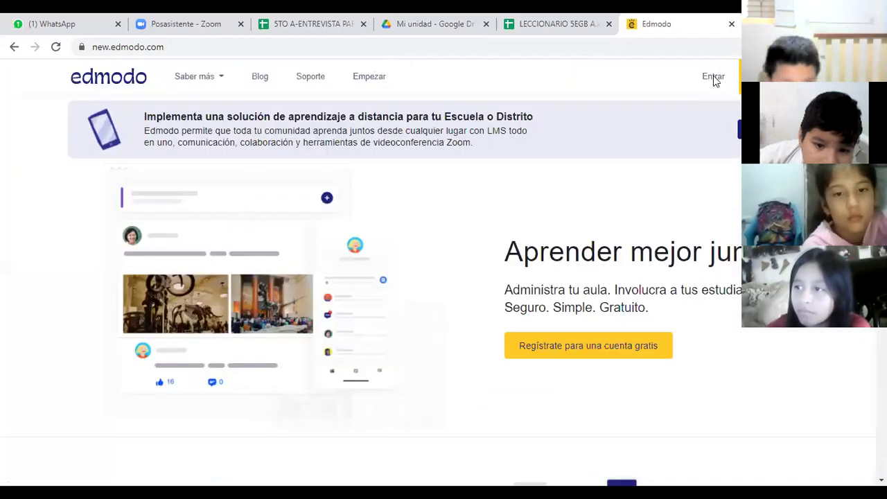
left_click(715, 78)
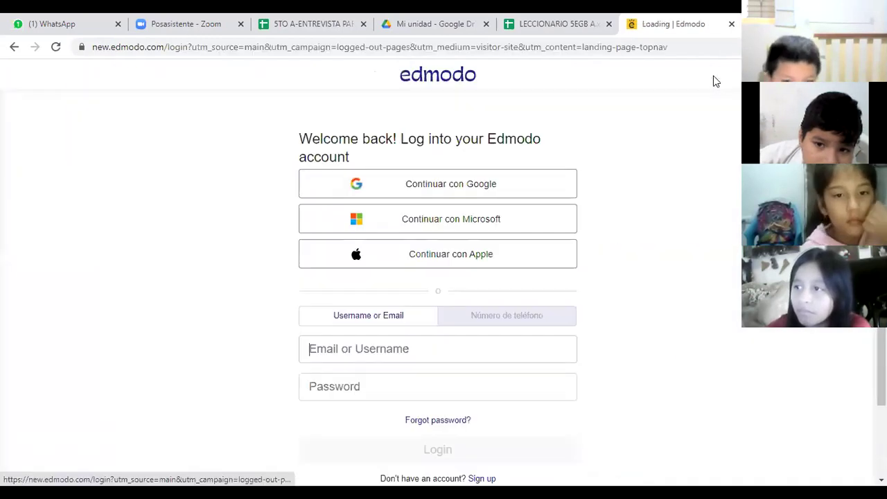
left_click(316, 344)
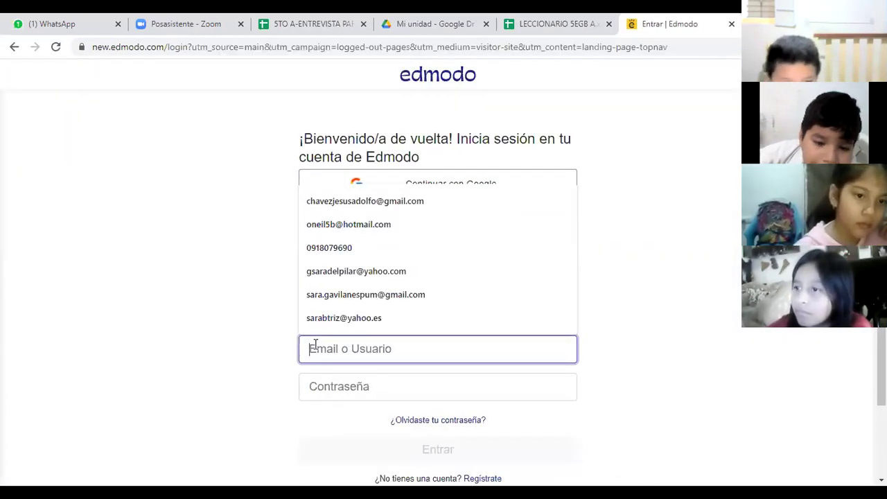
left_click(374, 226)
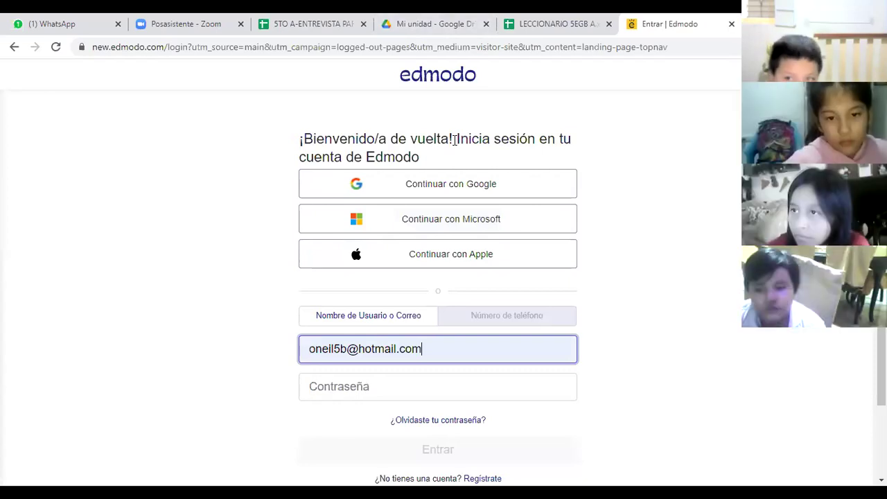
Step: Enter the 5B account password in Contraseña and submit the login
left_click(327, 365)
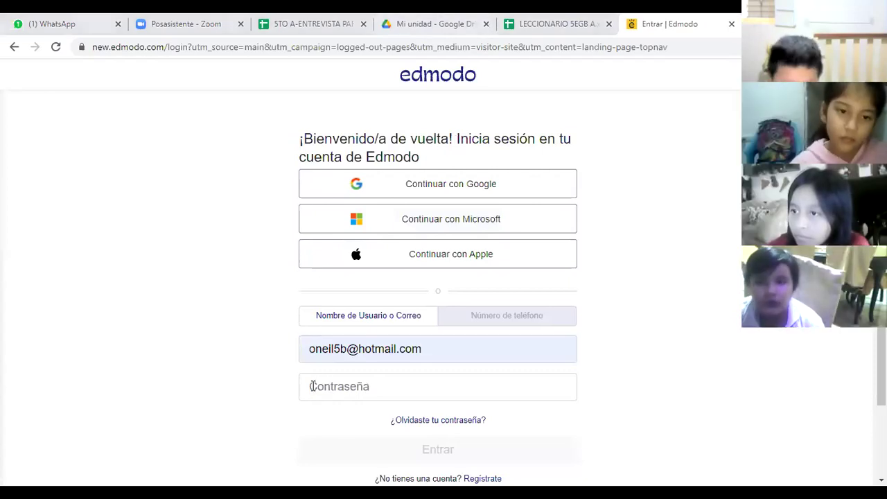
left_click(311, 387)
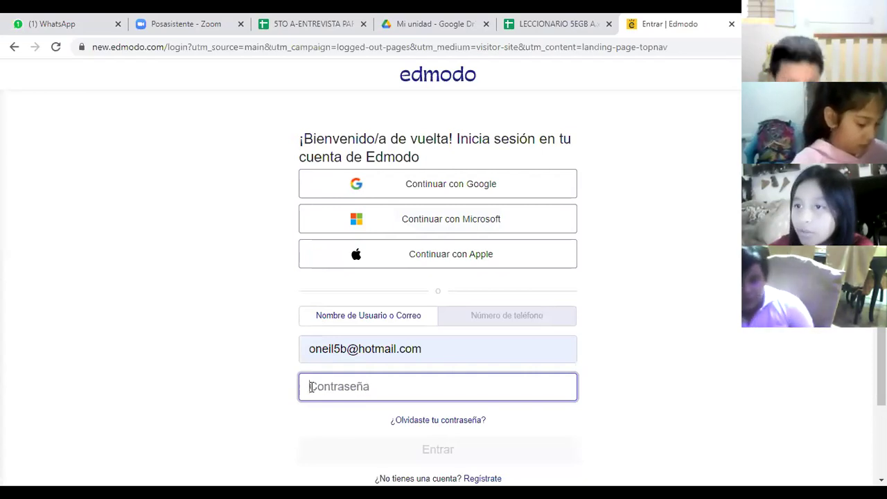
type("a******")
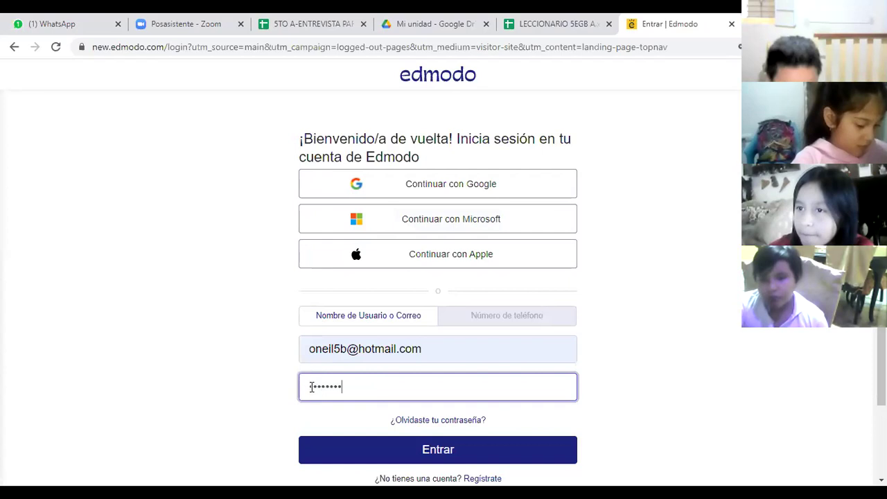
type("*****")
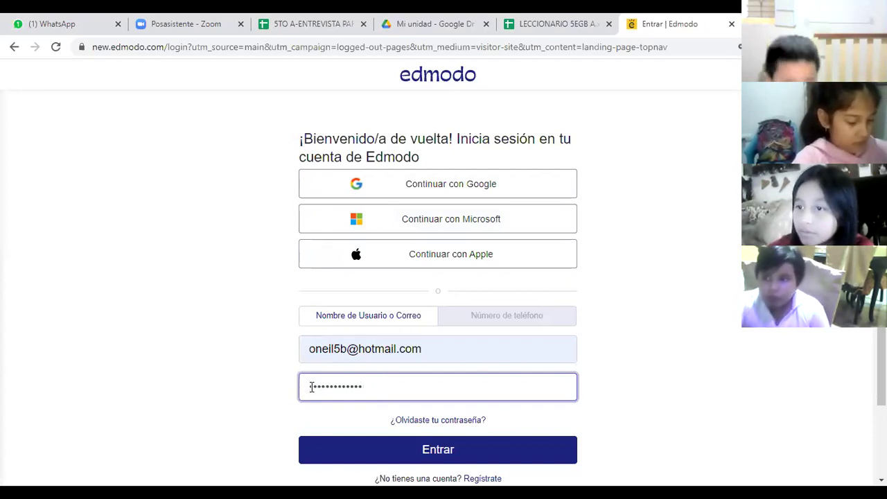
key("Return")
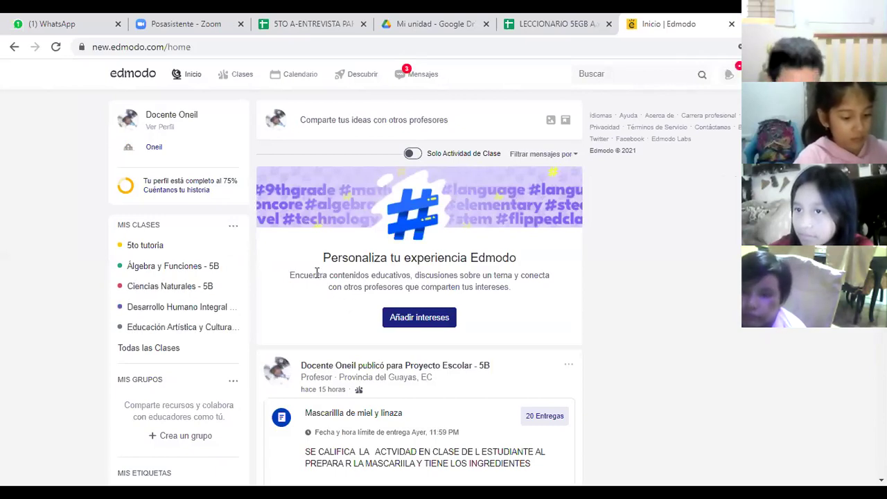
Step: Open Progreso and scroll through the Lengua y Literatura - 5B period 6 scores
mouse_move(240, 81)
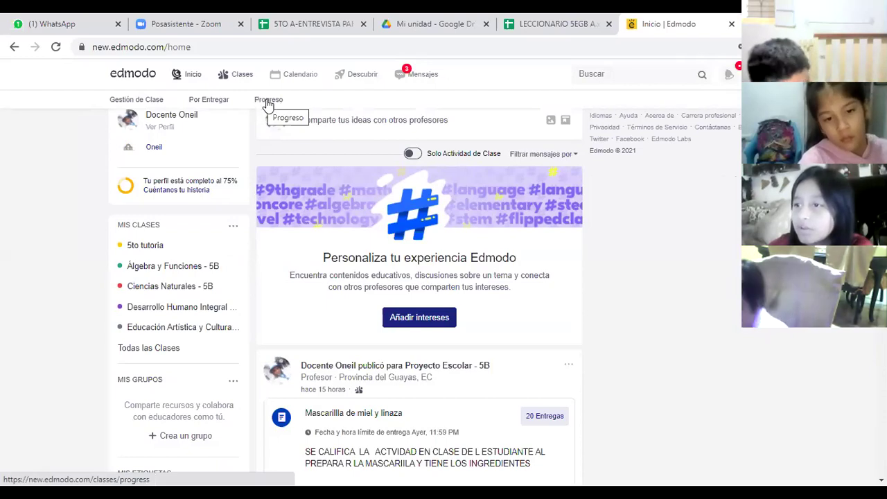
left_click(268, 102)
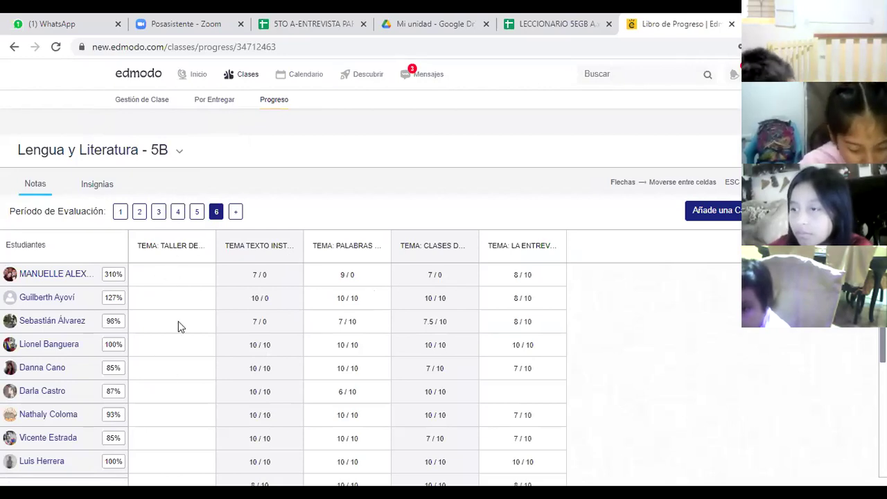
scroll(178, 321, "down", 5)
scroll(178, 322, "up", 5)
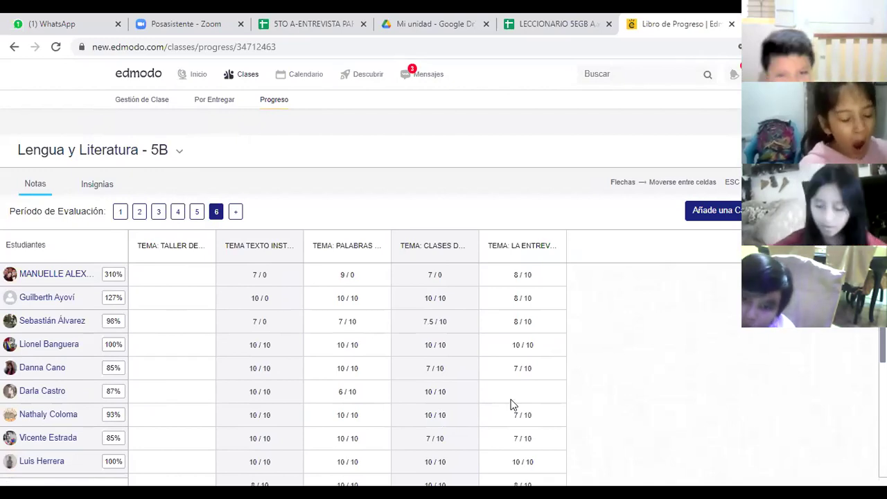
scroll(511, 405, "down", 3)
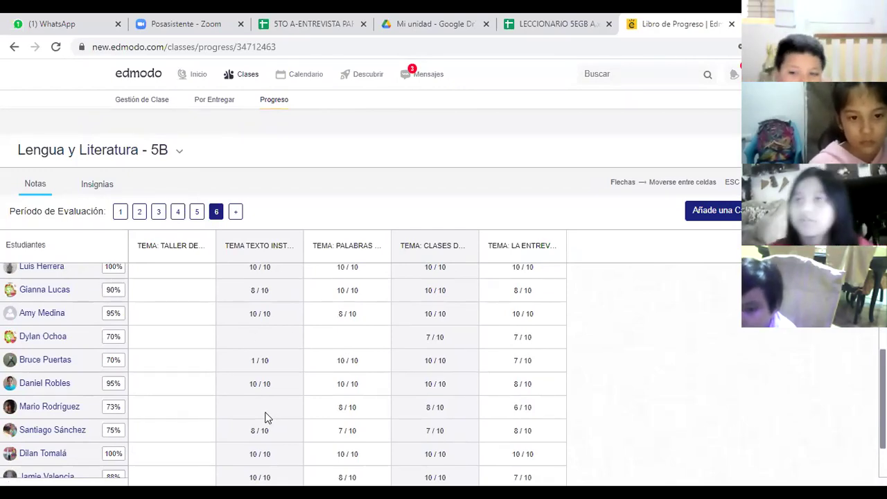
scroll(265, 417, "down", 2)
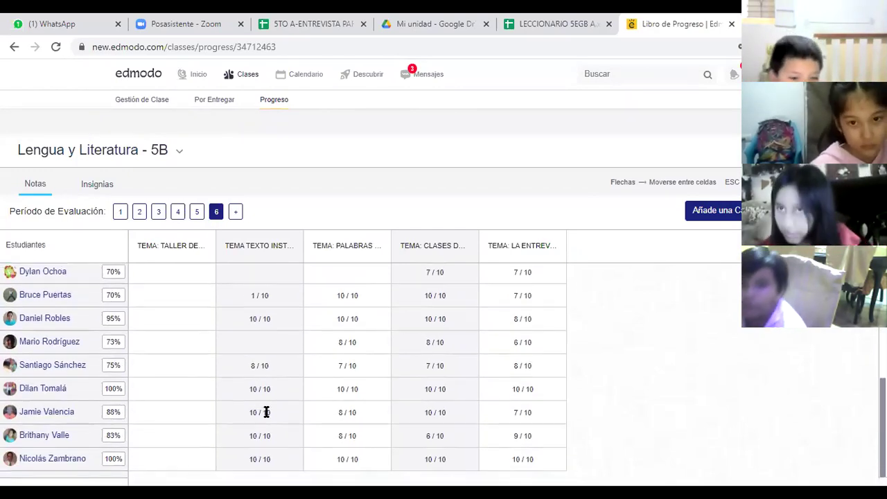
Step: Switch to the Plan Lector - 5B gradebook and scroll down to the last student's scores
left_click(181, 155)
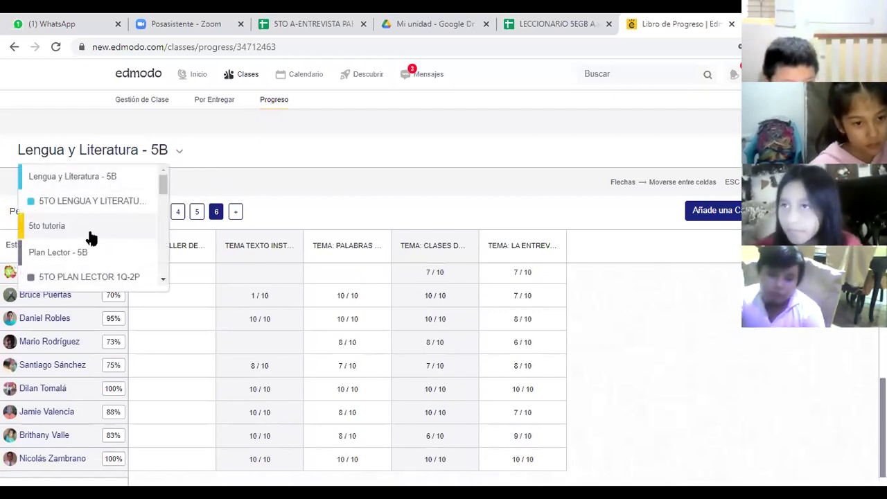
left_click(82, 252)
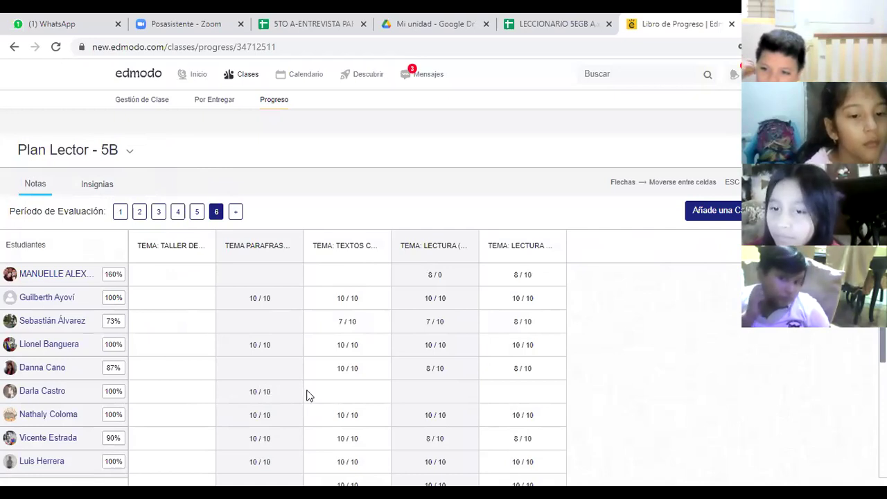
scroll(307, 395, "down", 2)
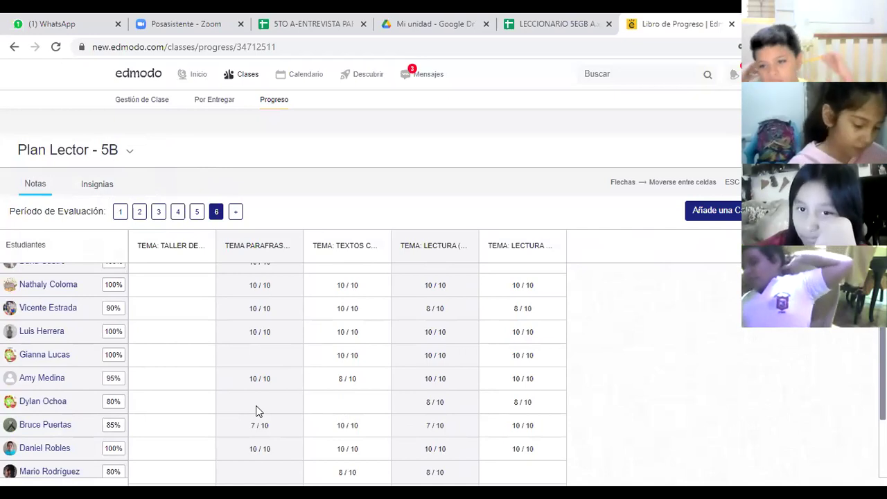
scroll(340, 403, "down", 2)
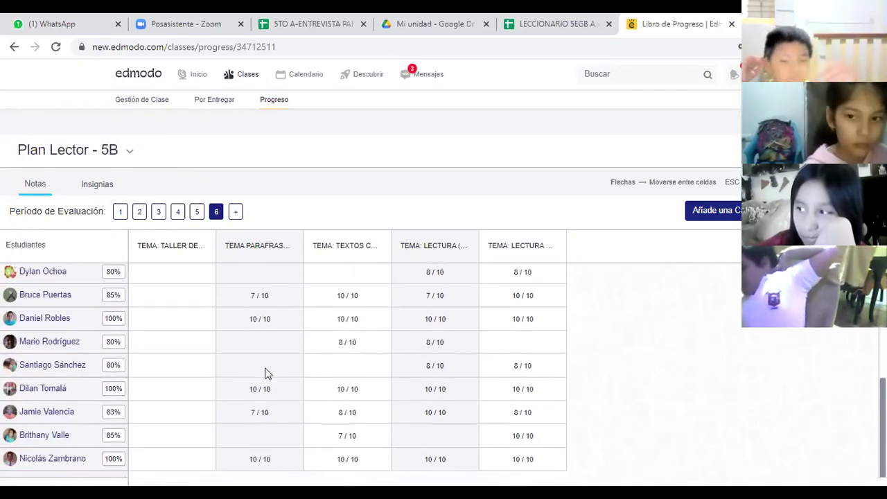